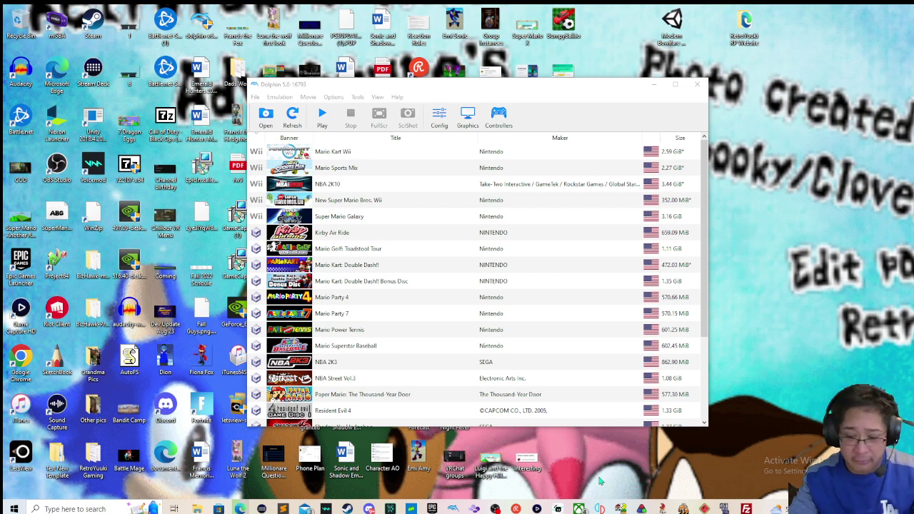
# Switch to the browser and view the Nintendo Wii controller image results, examining the Wii Remote's button layout, and minimize the browser
pyautogui.click(262, 508)
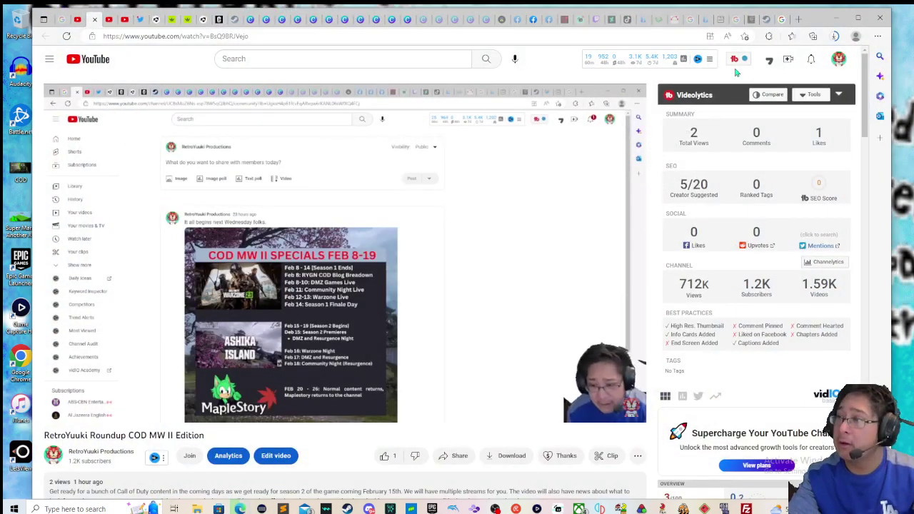
pyautogui.click(781, 20)
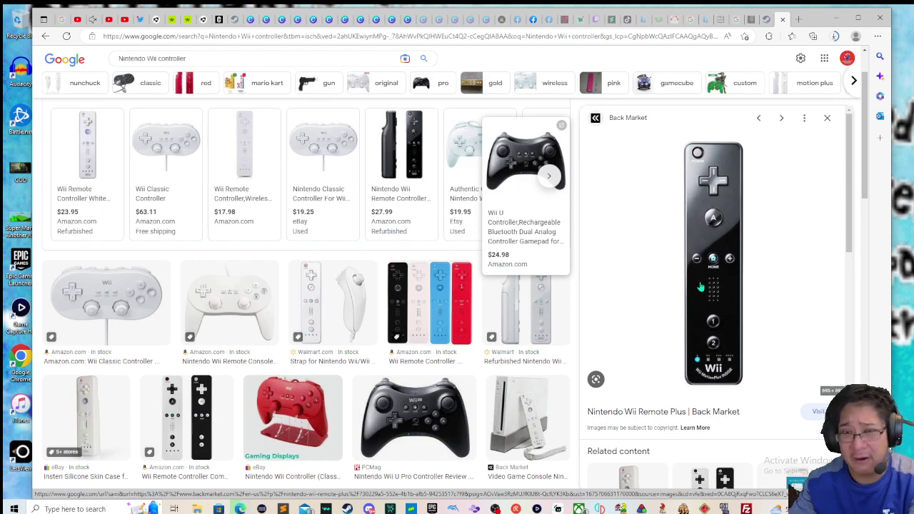
pyautogui.click(858, 18)
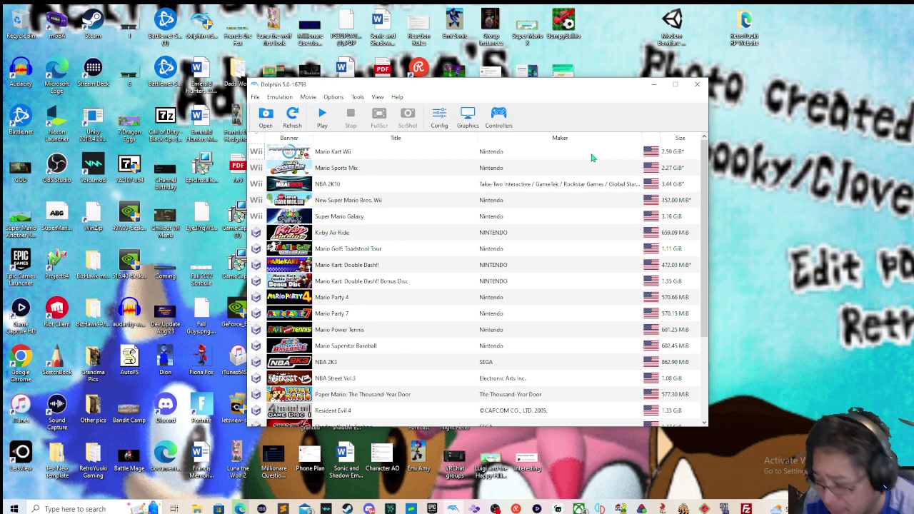
# In Dolphin's controller settings, set Wii Remote 1 to Emulated Wii Remote
pyautogui.click(503, 125)
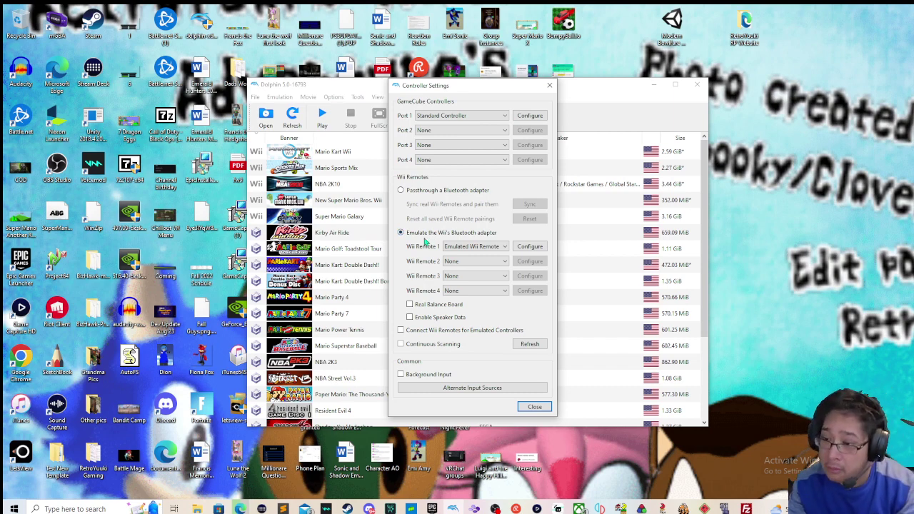
pyautogui.click(454, 247)
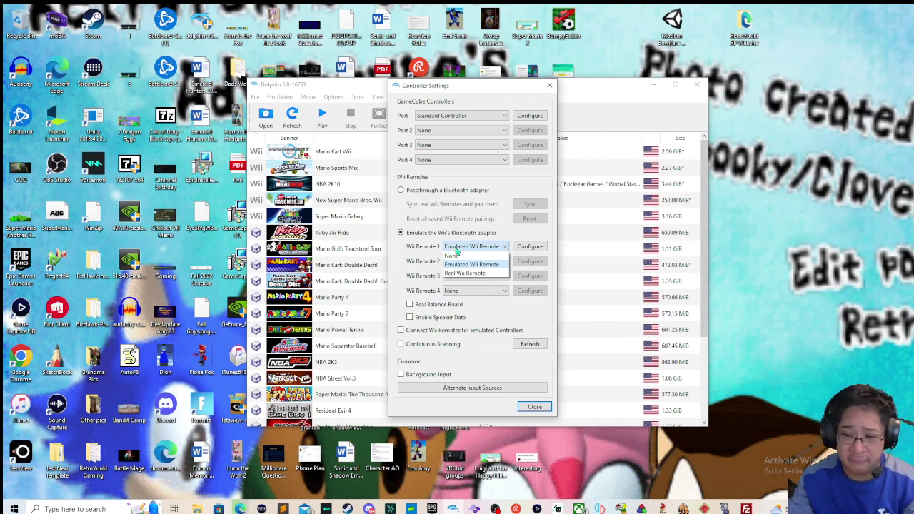
pyautogui.click(471, 264)
pyautogui.click(471, 262)
pyautogui.click(465, 262)
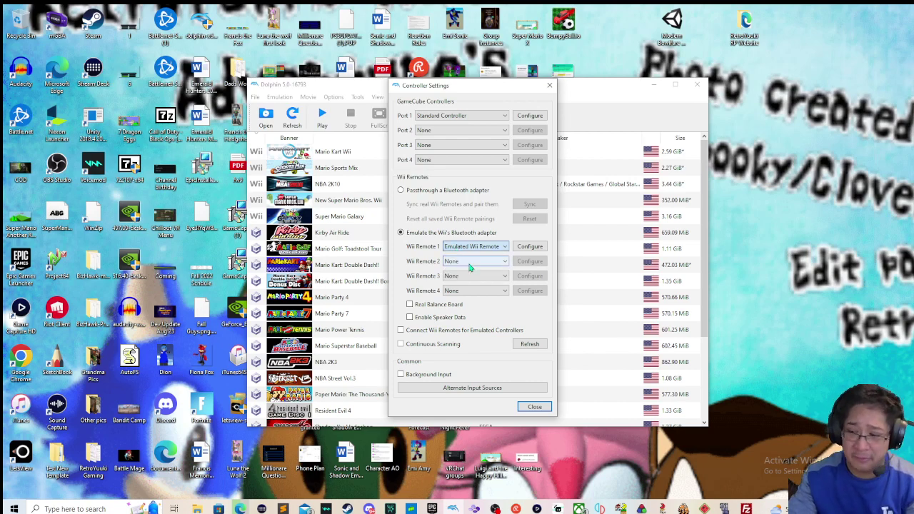
# Configure Wii Remote 1 with its A button mapped to Button 1 and its B button mapped to Button 0
pyautogui.click(527, 247)
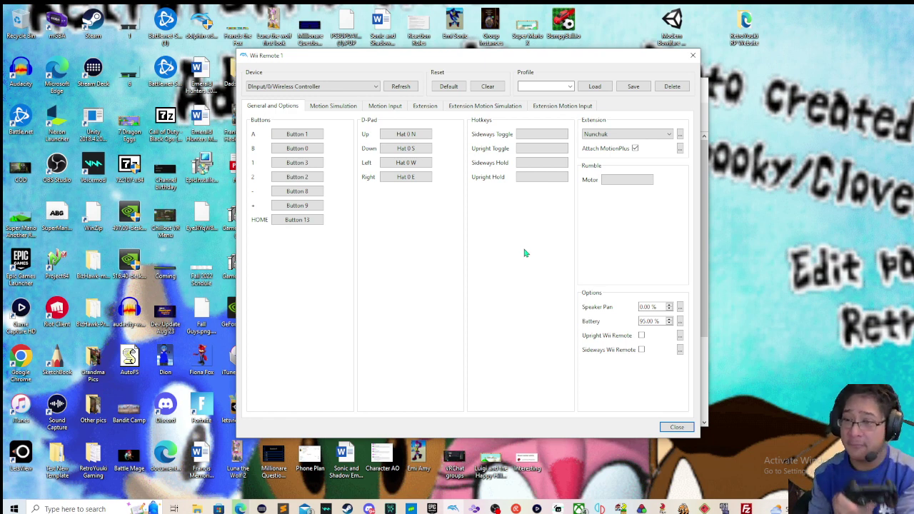
pyautogui.click(320, 136)
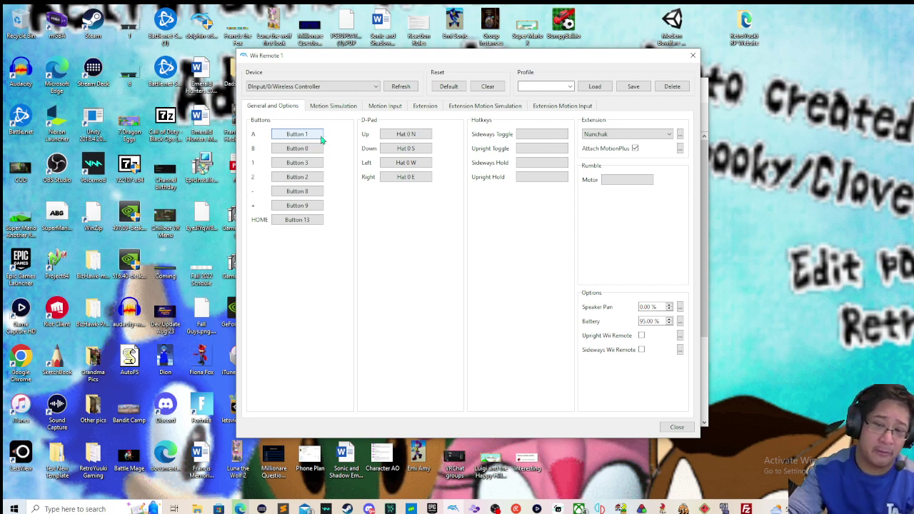
pyautogui.click(320, 140)
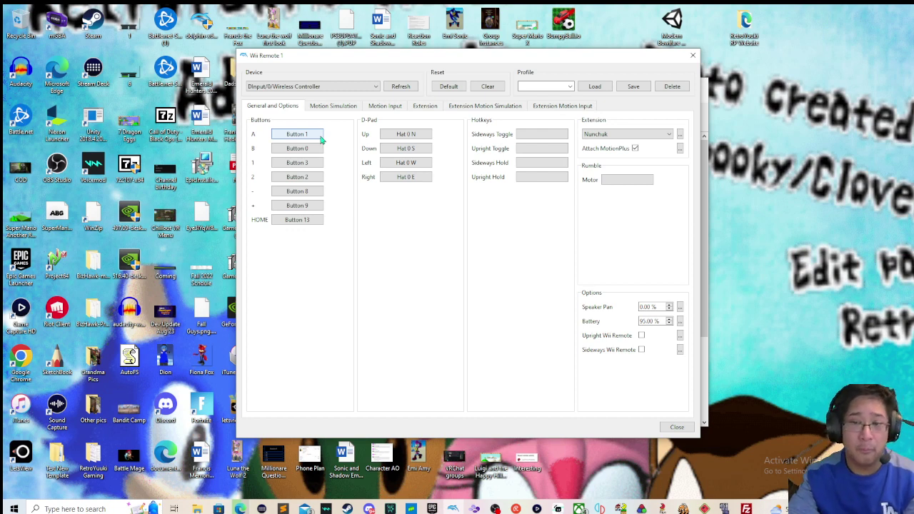
pyautogui.click(321, 148)
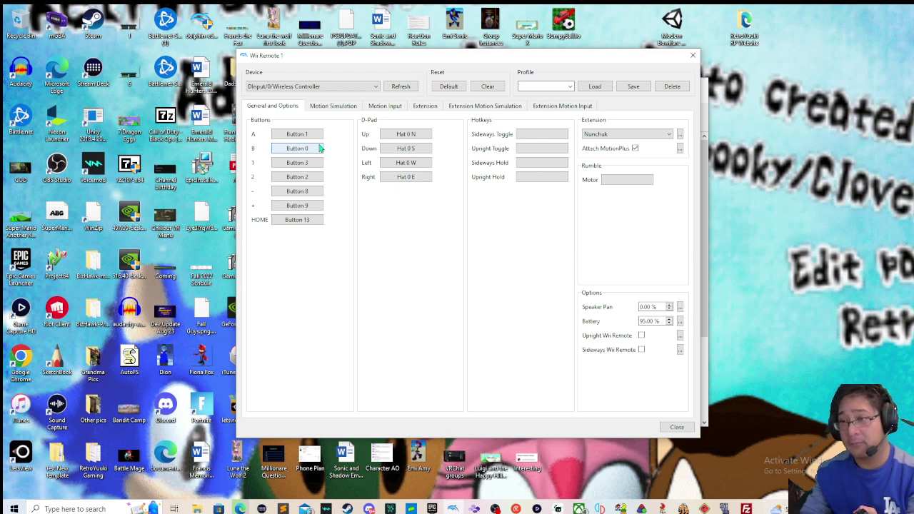
# Review Wii Remote 1's motion simulation, motion input and extension mappings, and return to the general options
pyautogui.click(340, 109)
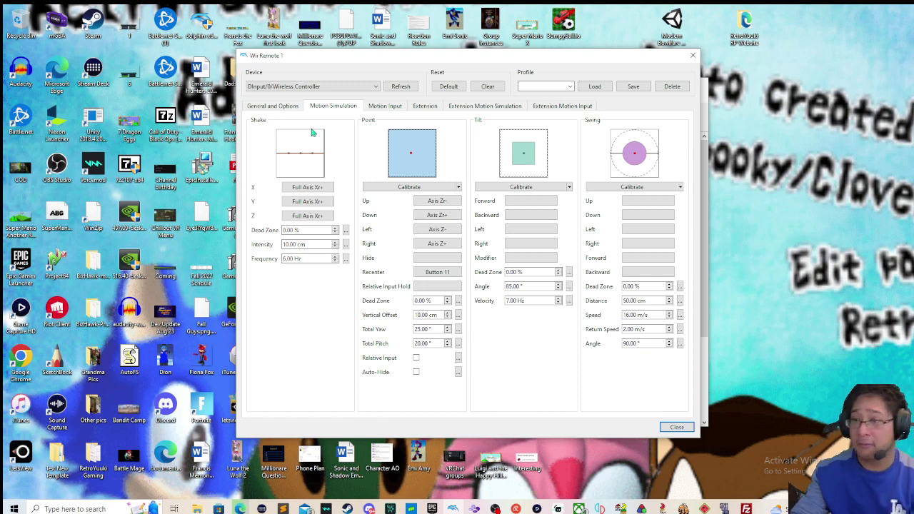
pyautogui.click(379, 107)
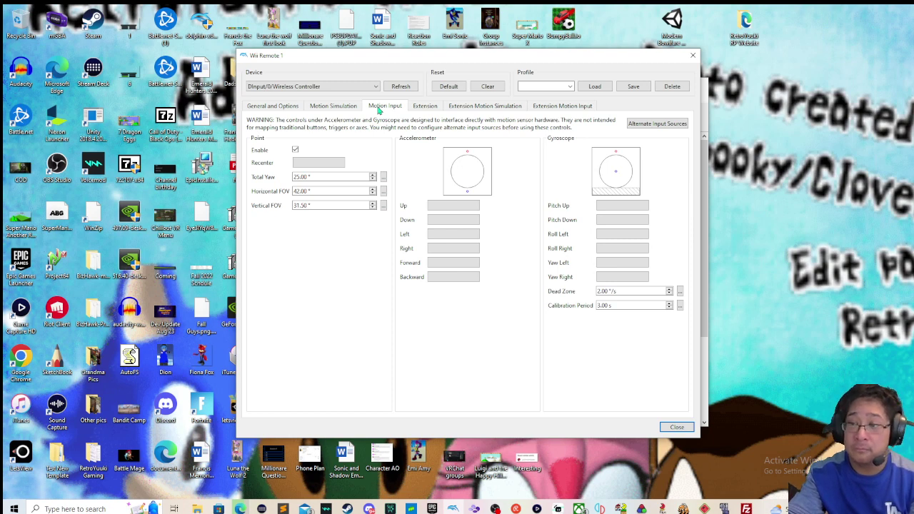
pyautogui.click(424, 109)
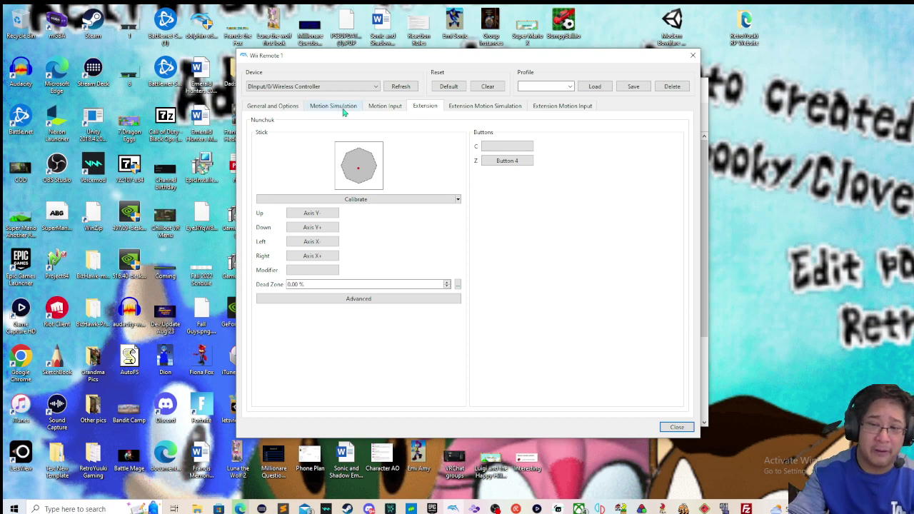
pyautogui.click(289, 109)
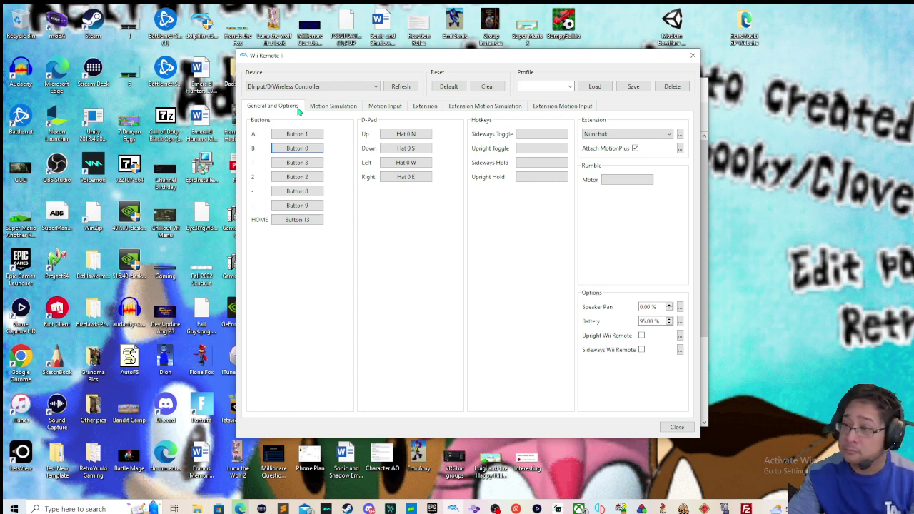
# Attach the Nunchuk extension and map its stick's up, down, left and right to Axis Y-, Axis Y+, Axis X- and Axis X+
pyautogui.click(589, 133)
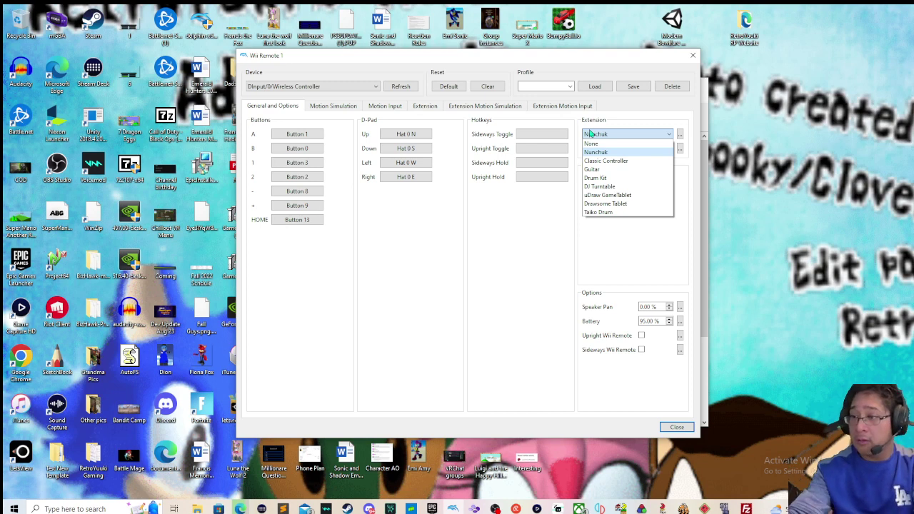
pyautogui.click(601, 152)
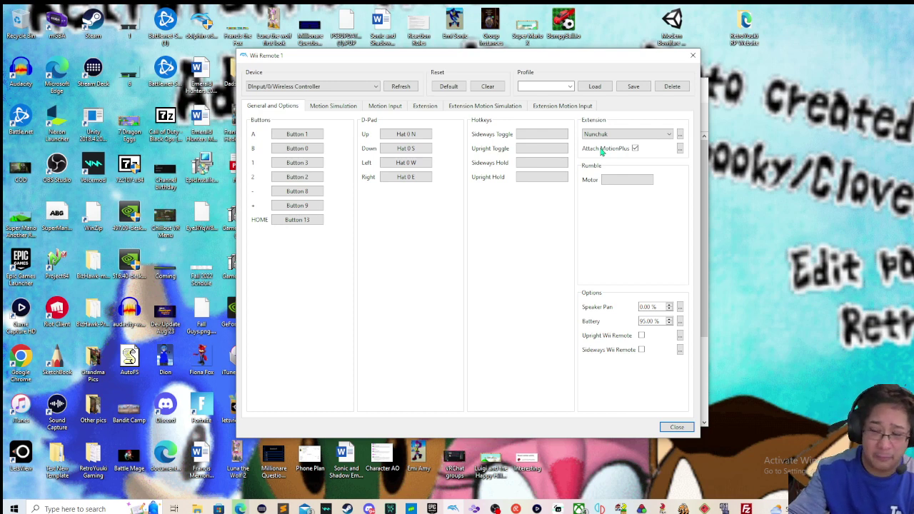
pyautogui.click(432, 109)
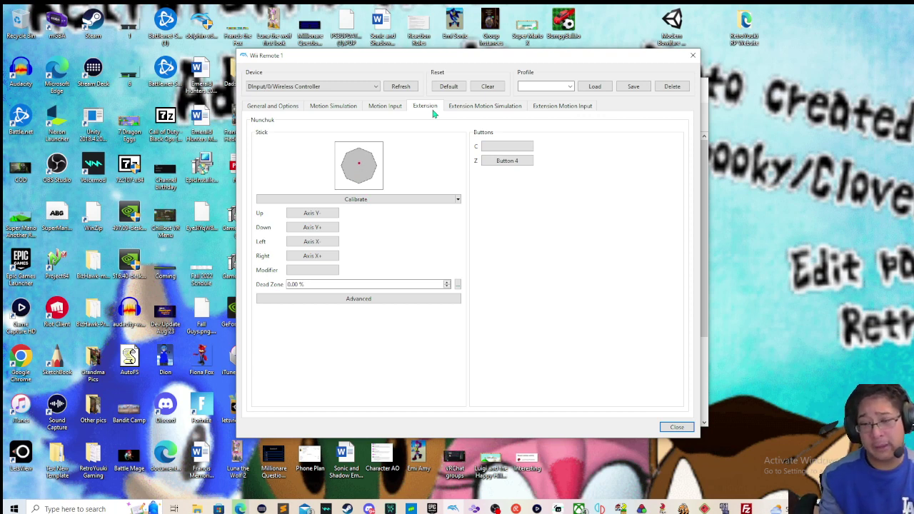
pyautogui.click(312, 214)
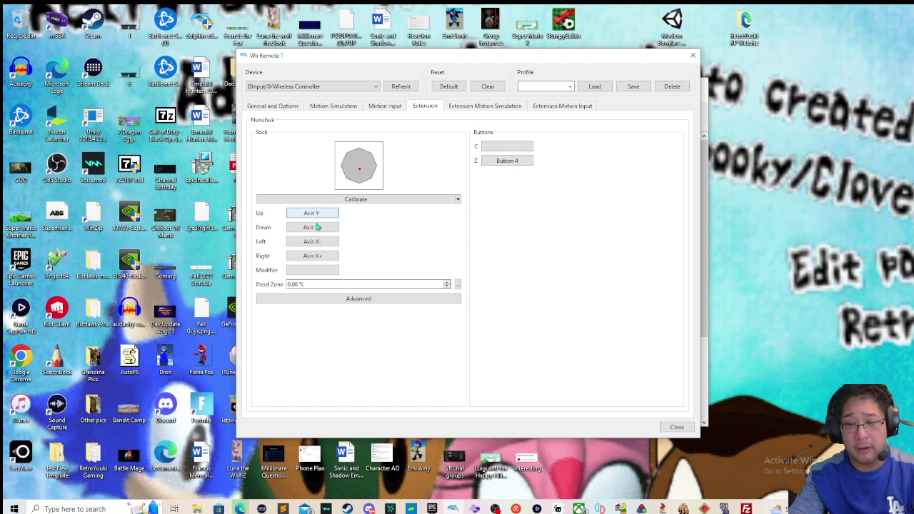
pyautogui.click(316, 228)
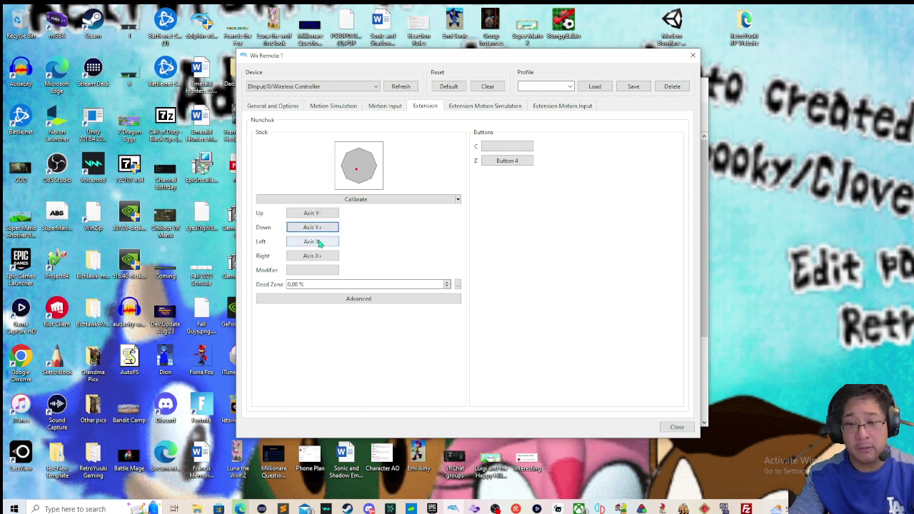
pyautogui.click(318, 243)
pyautogui.click(320, 257)
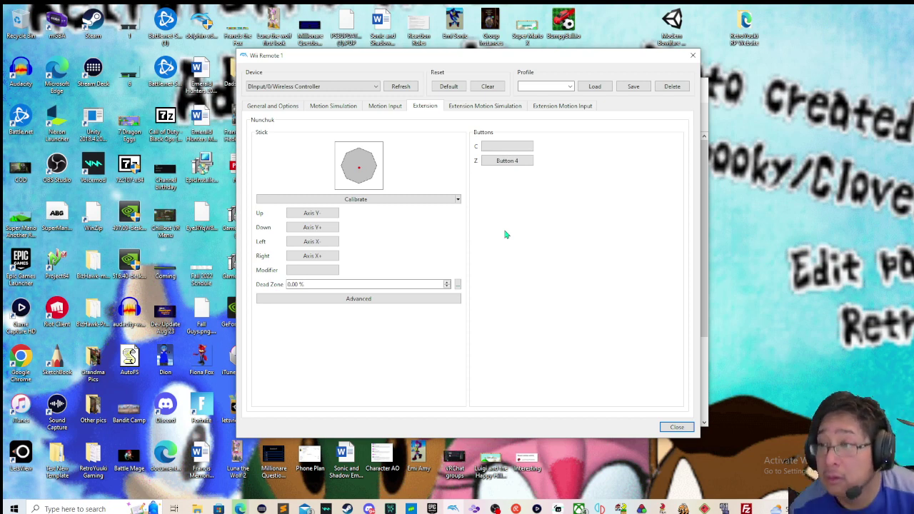
# Review the Nunchuk's motion simulation and motion input settings, and close the controller settings
pyautogui.click(491, 109)
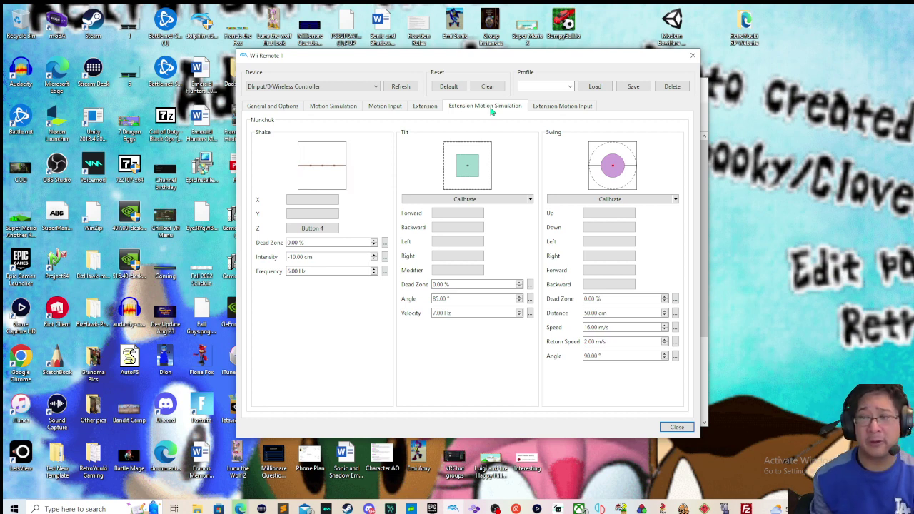
pyautogui.click(536, 107)
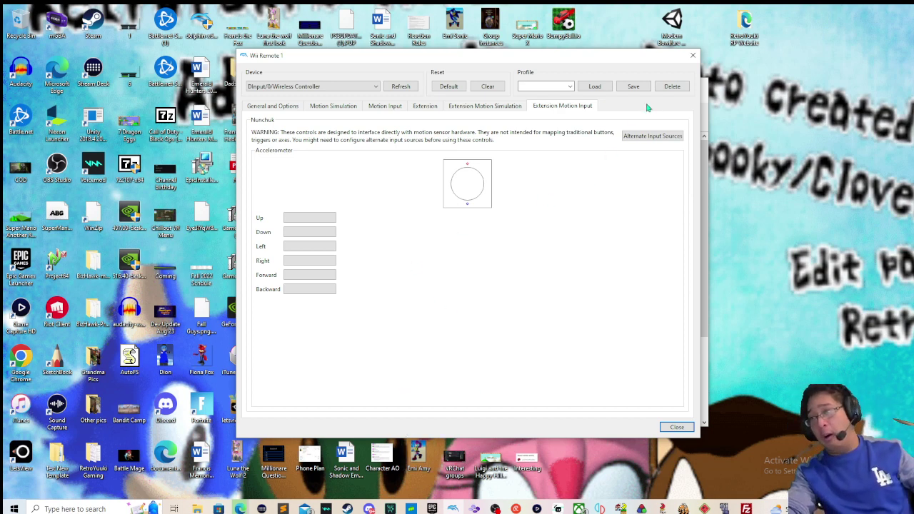
pyautogui.click(691, 56)
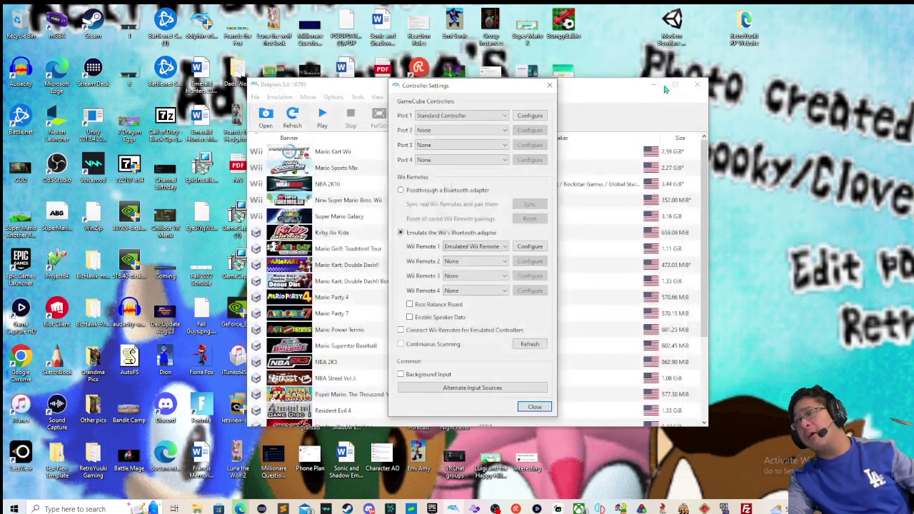
pyautogui.click(551, 86)
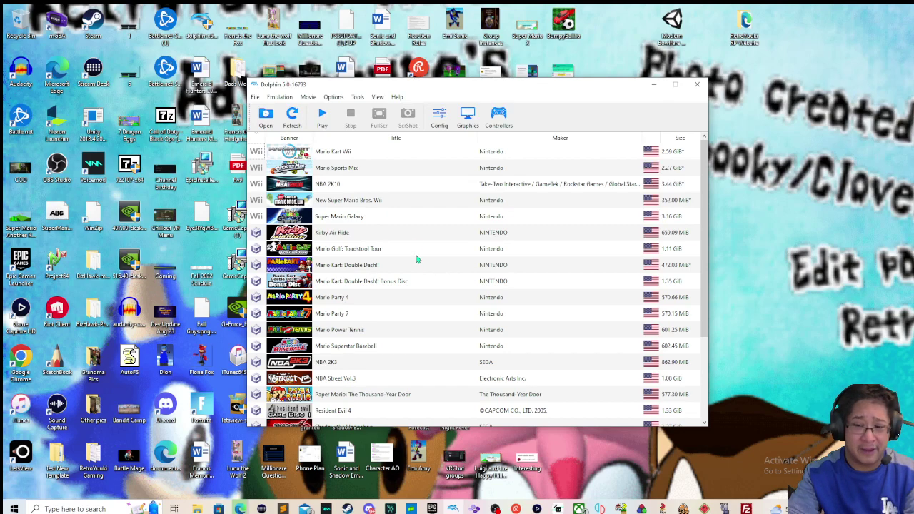
# Run Super Mario Galaxy in an enlarged game window to test the controls, and stop the emulation
pyautogui.doubleClick(409, 219)
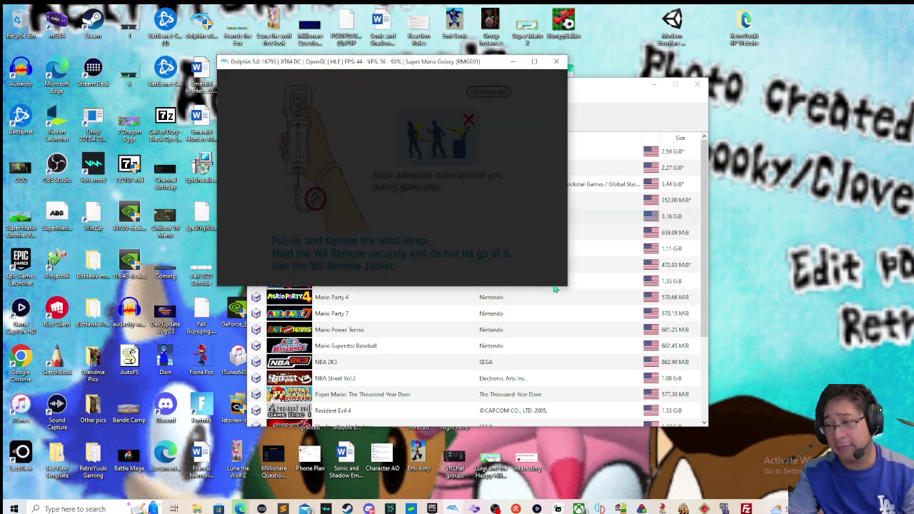
pyautogui.moveTo(566, 288); pyautogui.dragTo(677, 327)
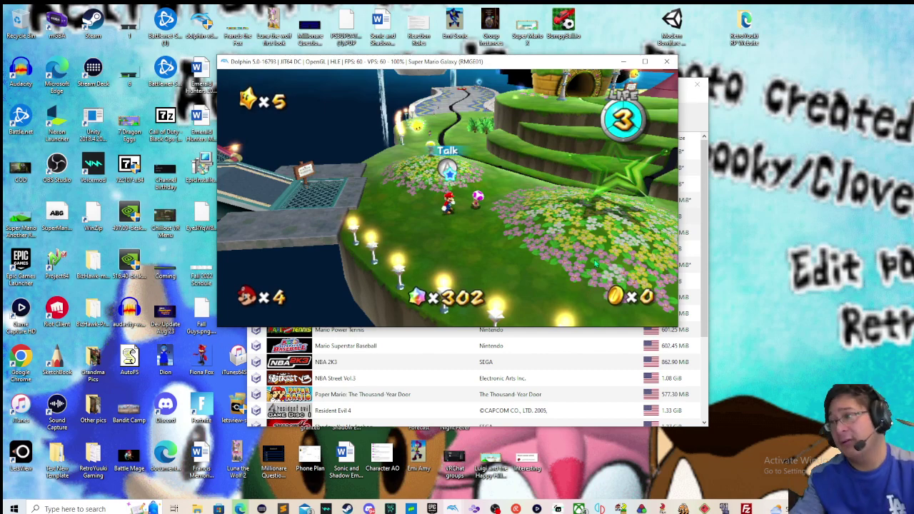
pyautogui.click(671, 64)
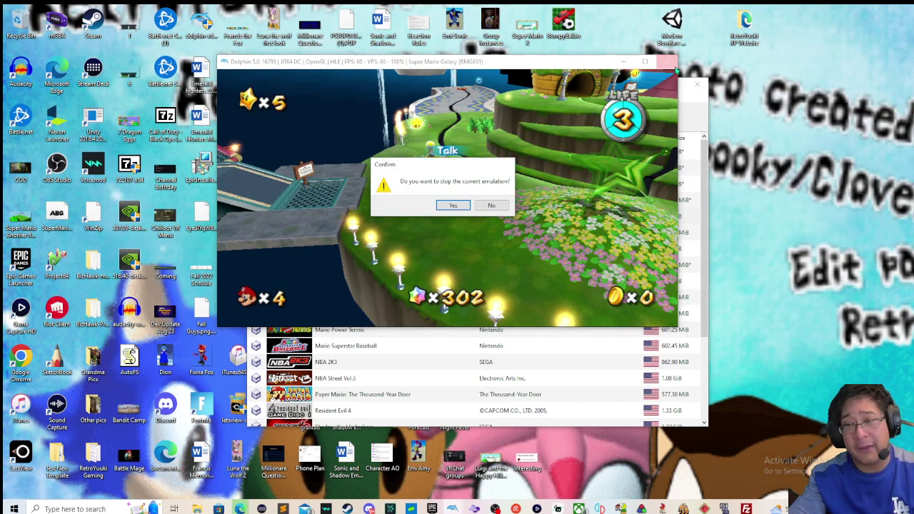
pyautogui.click(453, 205)
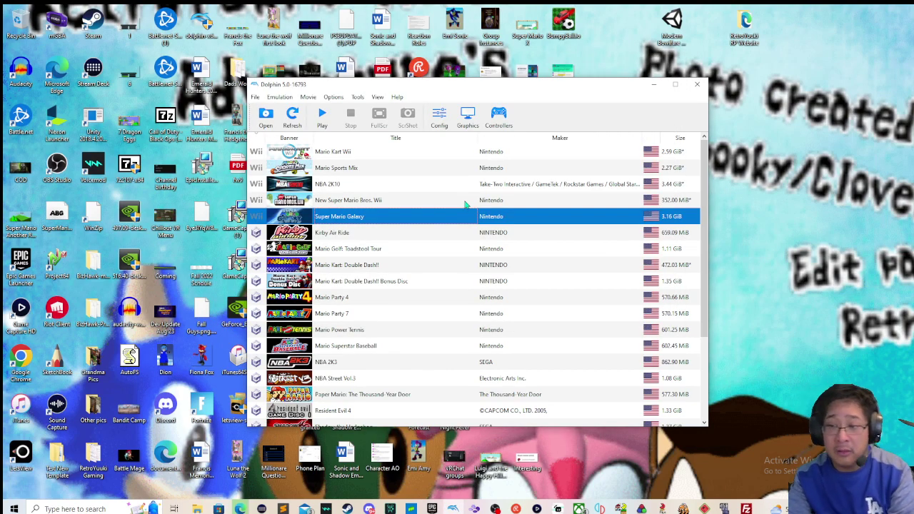
# Select New Super Mario Bros. Wii and enable the Sideways Wii Remote option for Wii Remote 1
pyautogui.click(465, 203)
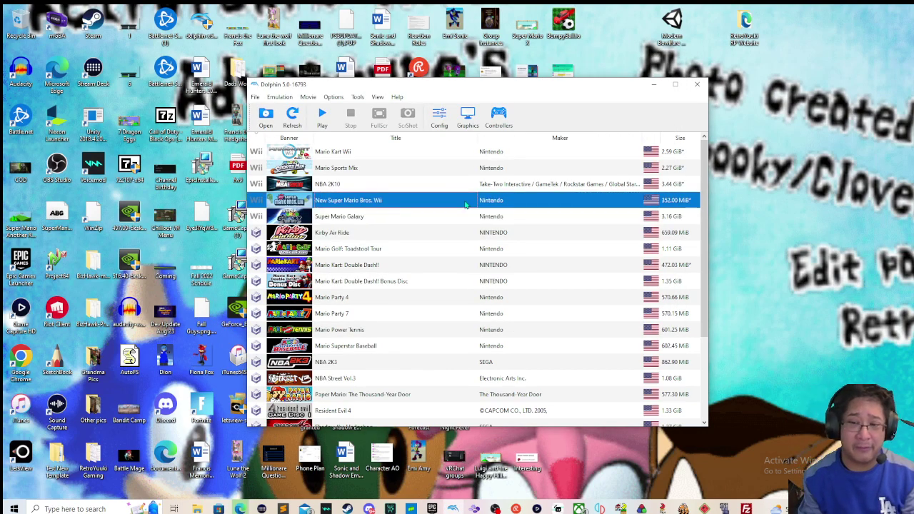
pyautogui.click(498, 118)
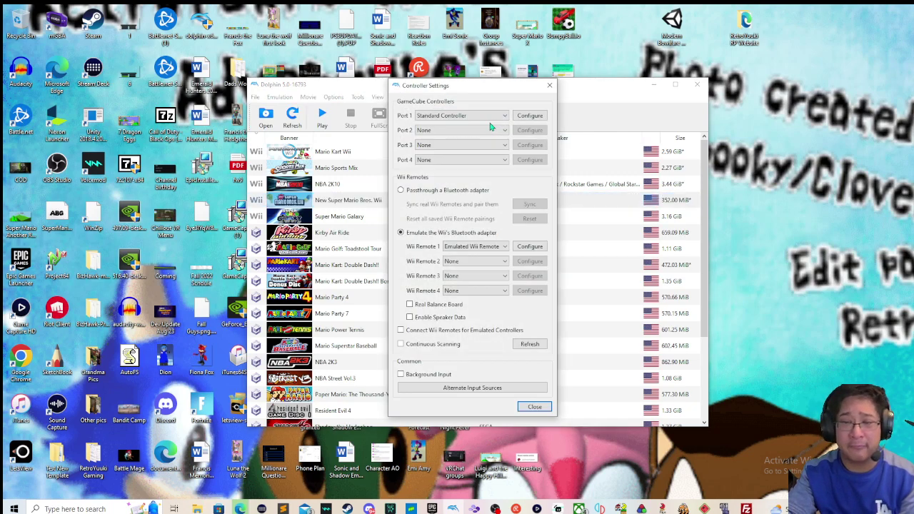
pyautogui.click(530, 249)
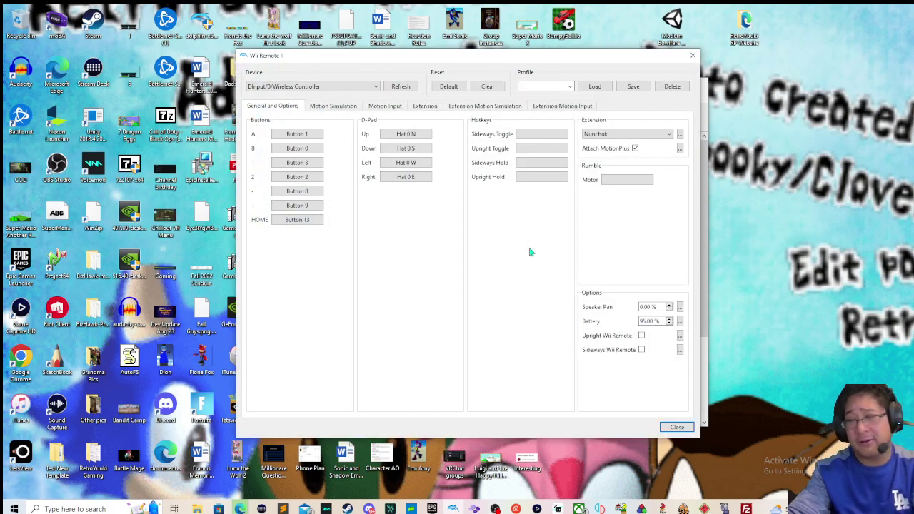
pyautogui.click(641, 350)
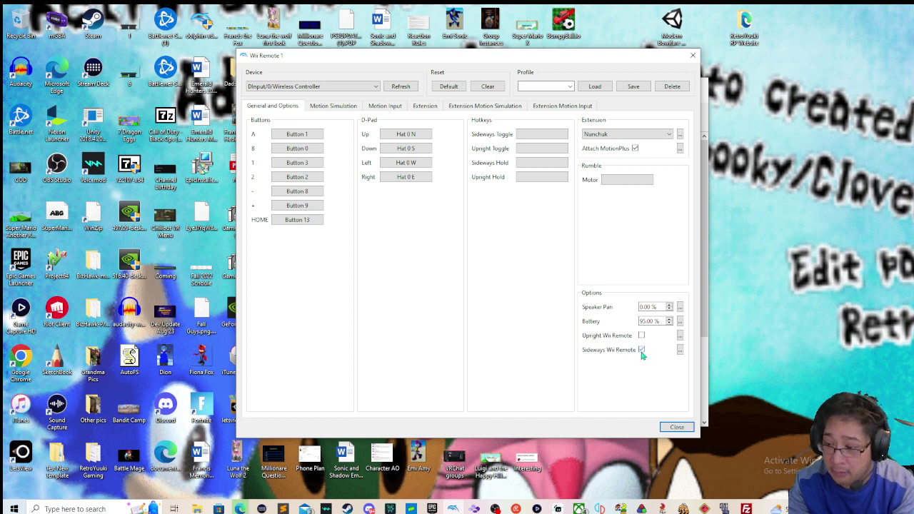
# Examine the list of available inputs for the Sideways Wii Remote option and accept the input configuration
pyautogui.click(680, 350)
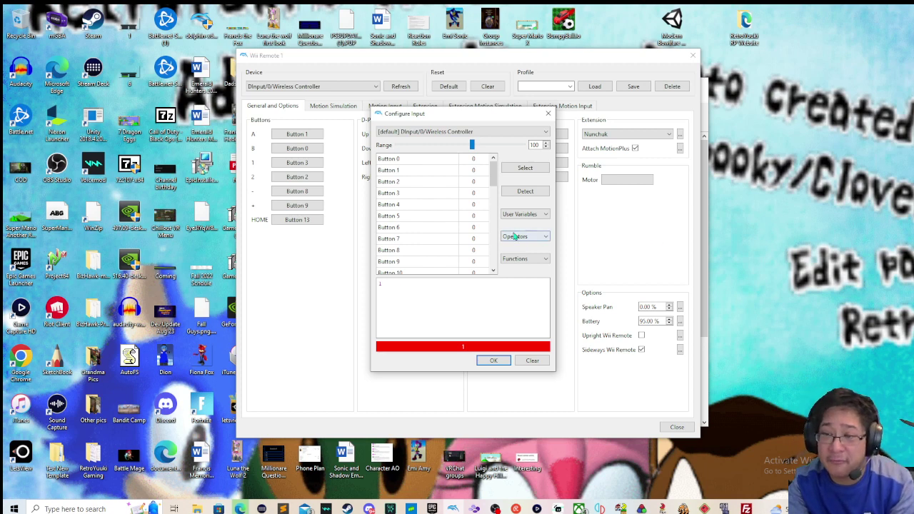
pyautogui.scroll(-15, 474, 229)
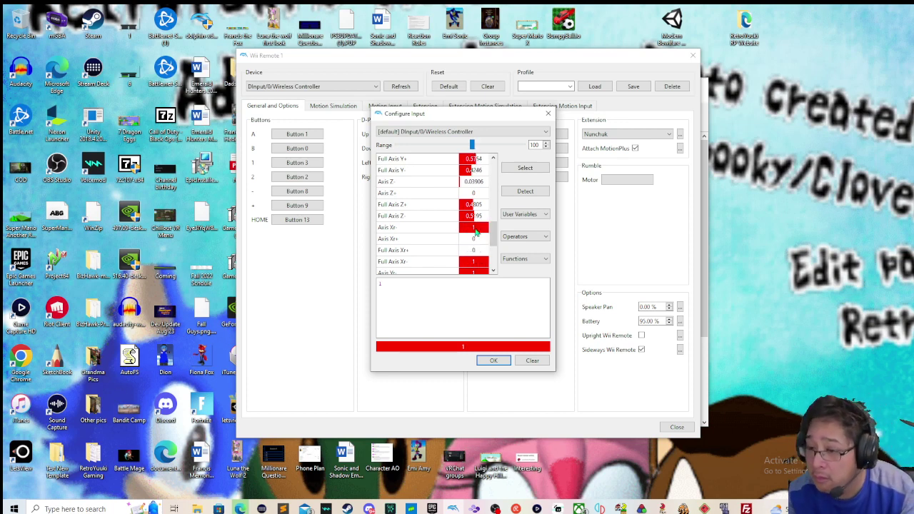
pyautogui.click(491, 361)
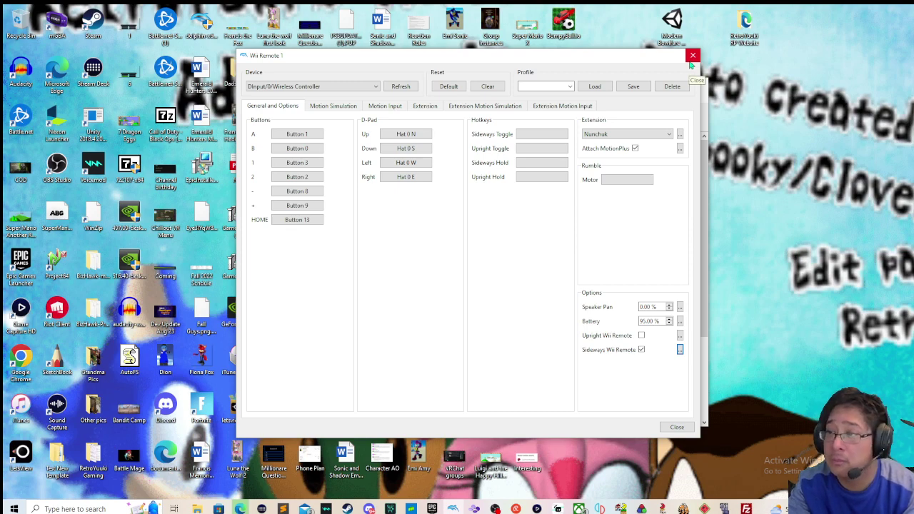
# Close the controller settings and run New Super Mario Bros. Wii in an enlarged game window
pyautogui.click(692, 55)
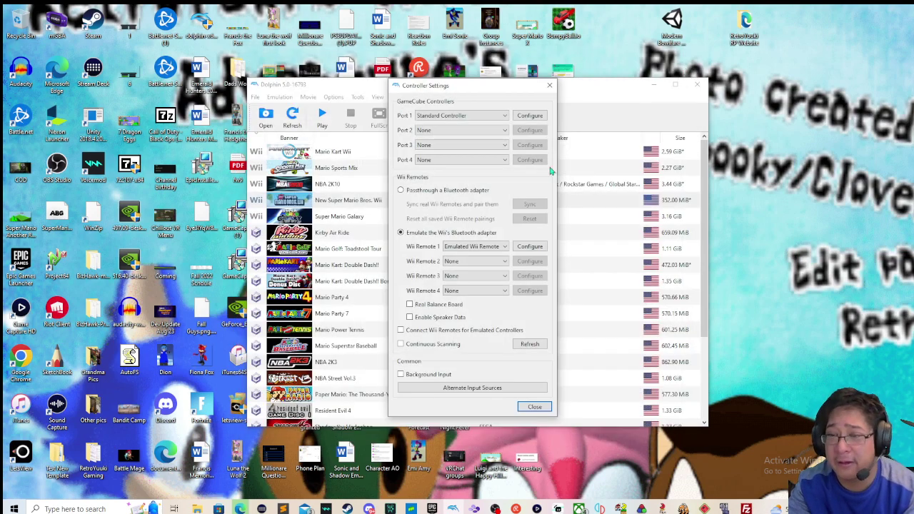
pyautogui.click(549, 85)
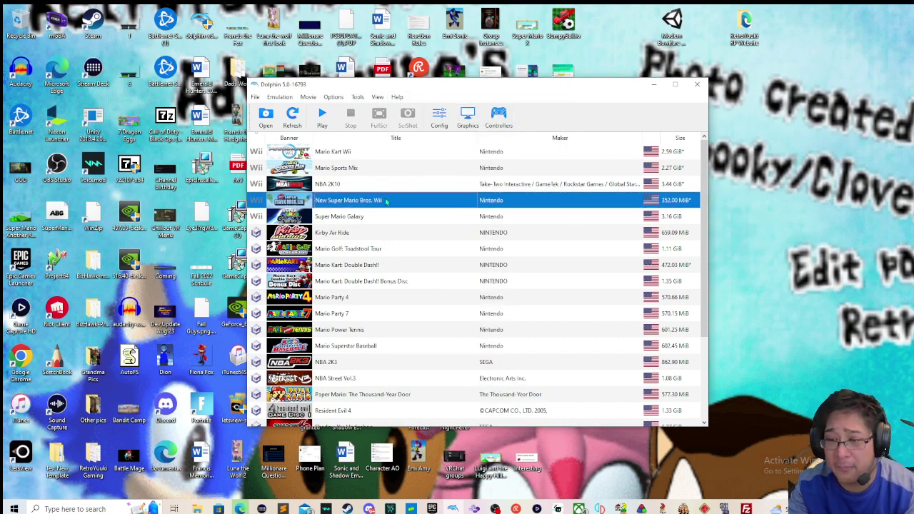
pyautogui.doubleClick(384, 201)
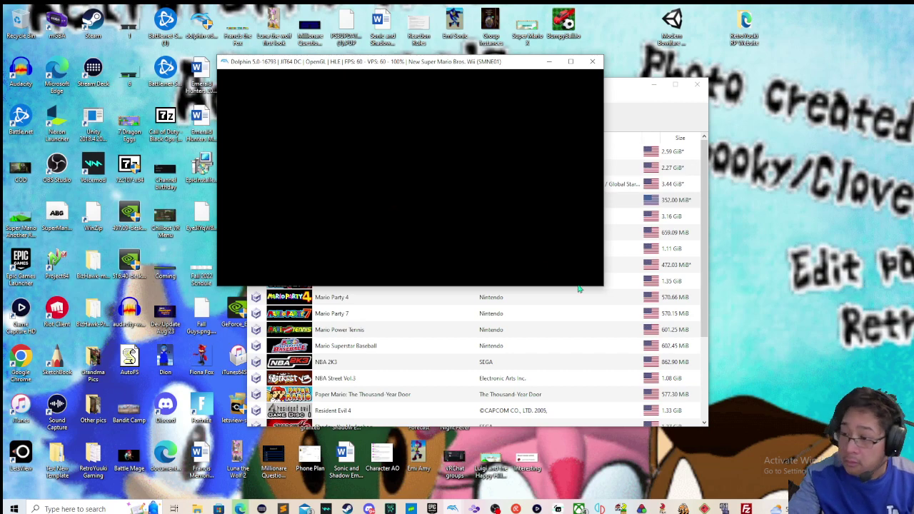
pyautogui.moveTo(604, 286); pyautogui.dragTo(704, 335)
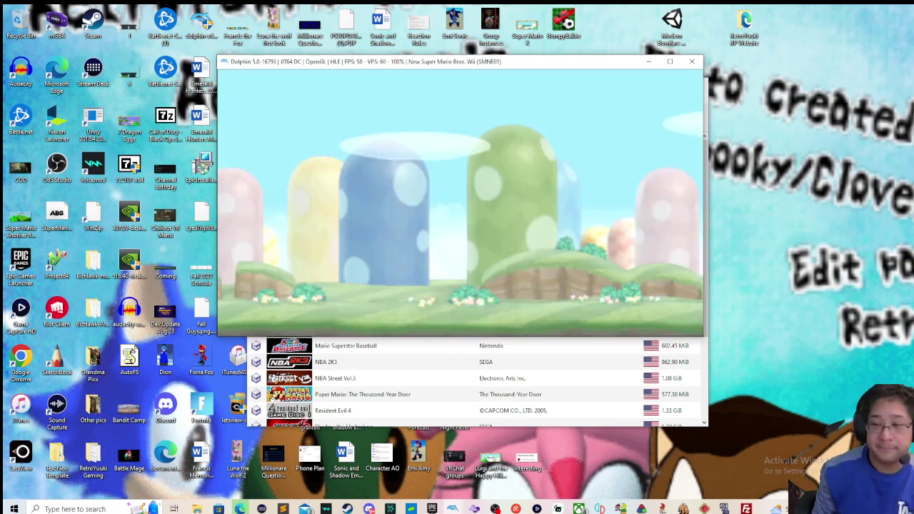
# Test the directional controls between save files 1 and 2 on the file selection screen, and stop the emulation
pyautogui.press('Right')
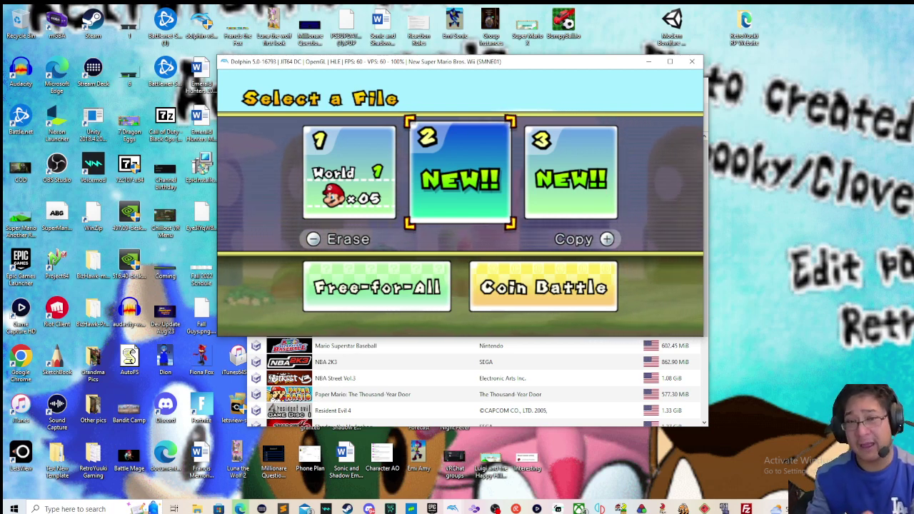
pyautogui.press('Left')
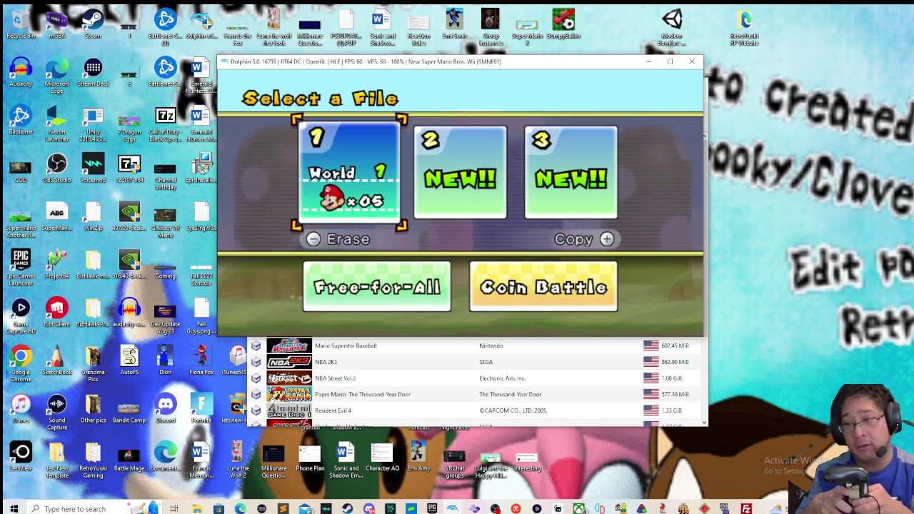
pyautogui.press('Left')
pyautogui.press('Left')
pyautogui.press('Left')
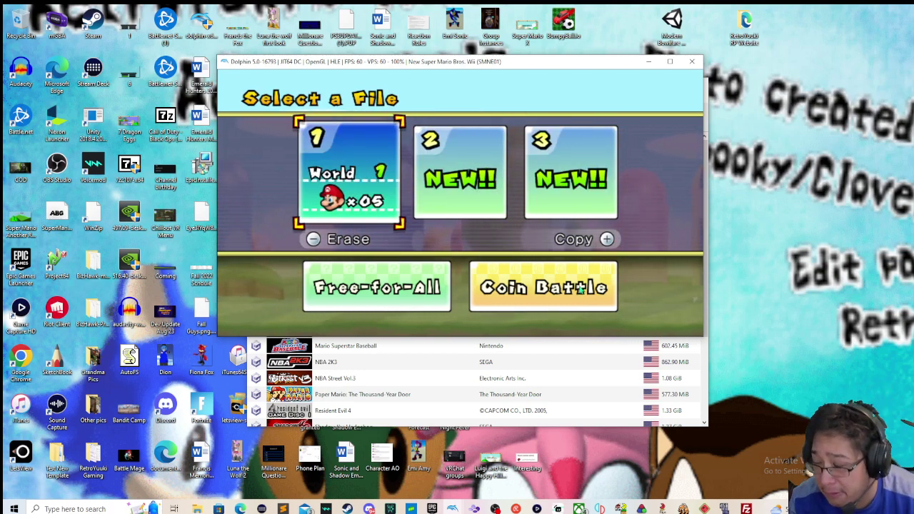
pyautogui.click(692, 62)
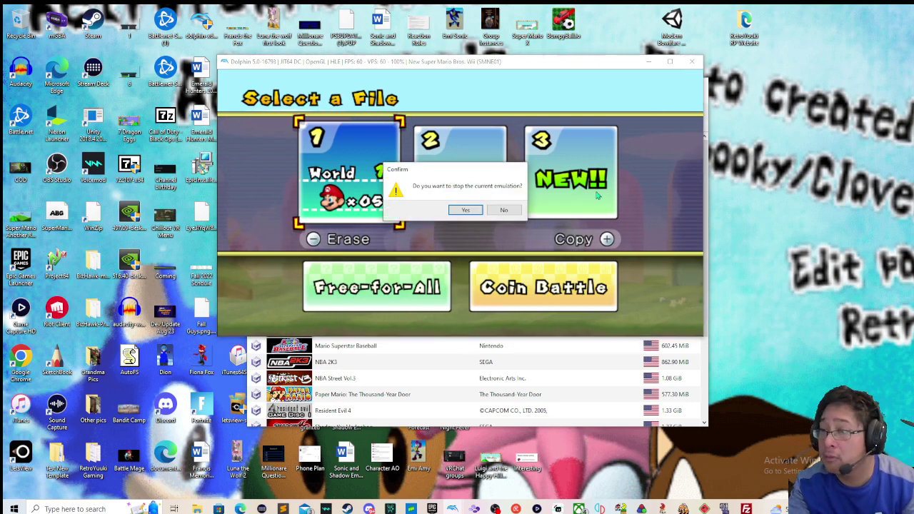
pyautogui.click(465, 209)
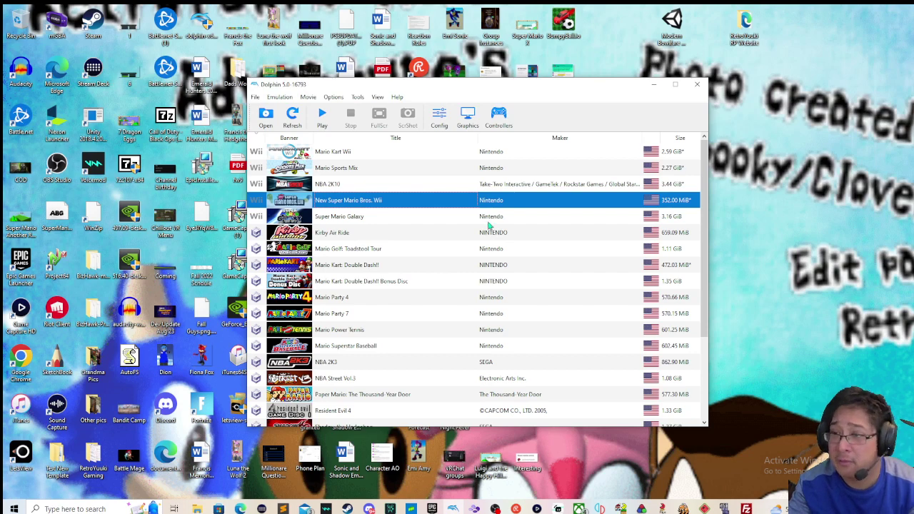
# Remap Wii Remote 1's buttons: 2 to Button 1, 1 to Button 0, A to Full Axis Xr+, and B to Button 7
pyautogui.click(498, 118)
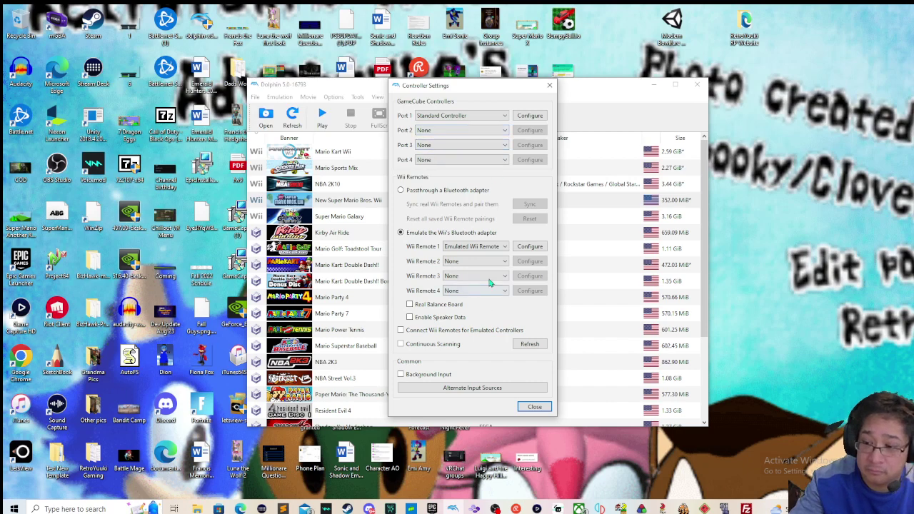
pyautogui.click(528, 247)
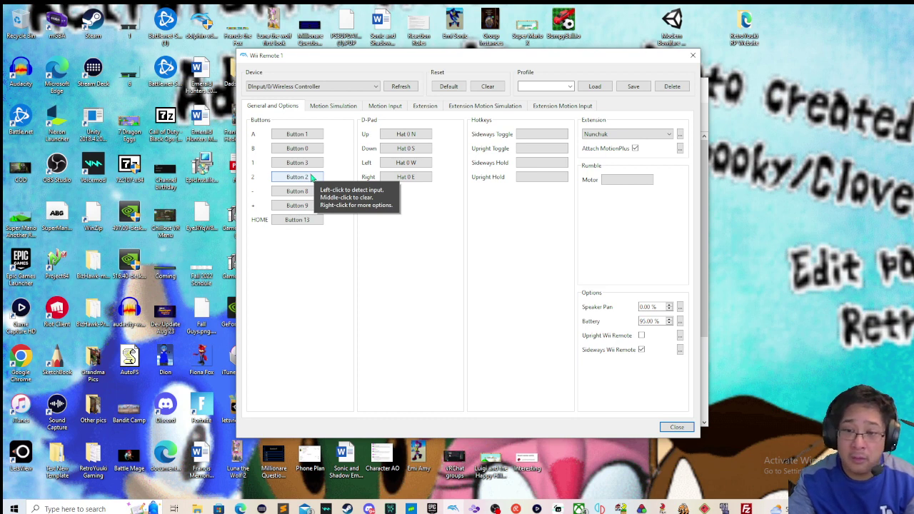
pyautogui.click(311, 177)
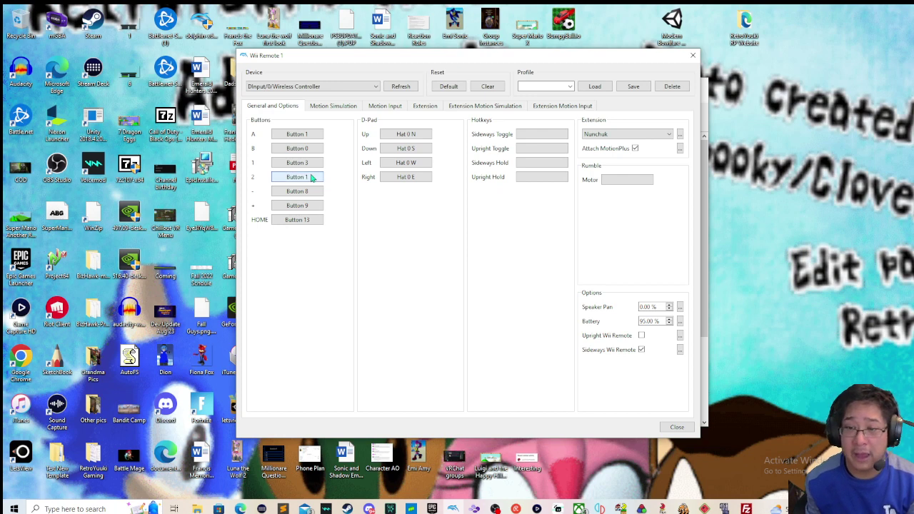
pyautogui.click(309, 167)
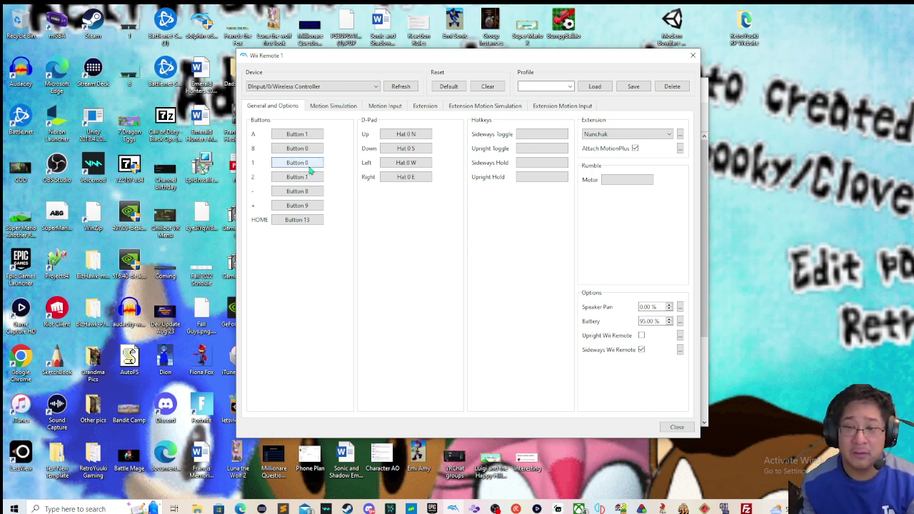
pyautogui.click(311, 137)
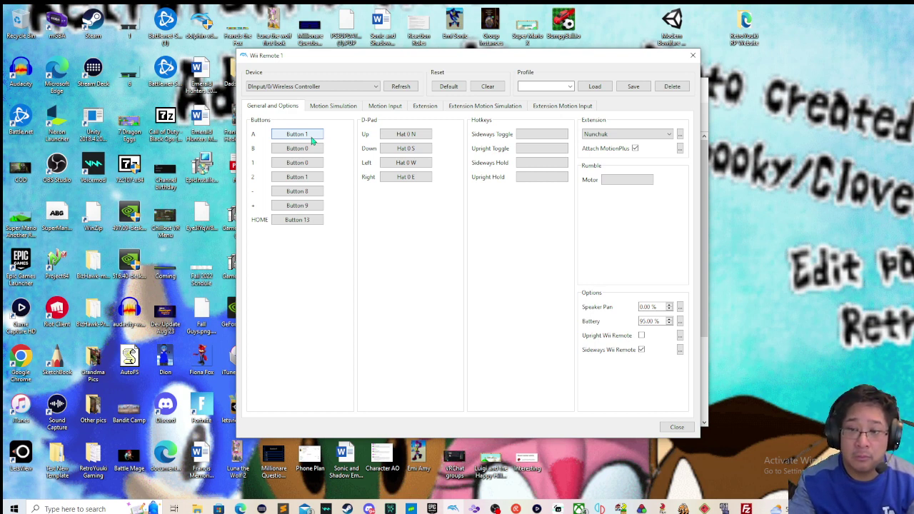
pyautogui.click(312, 139)
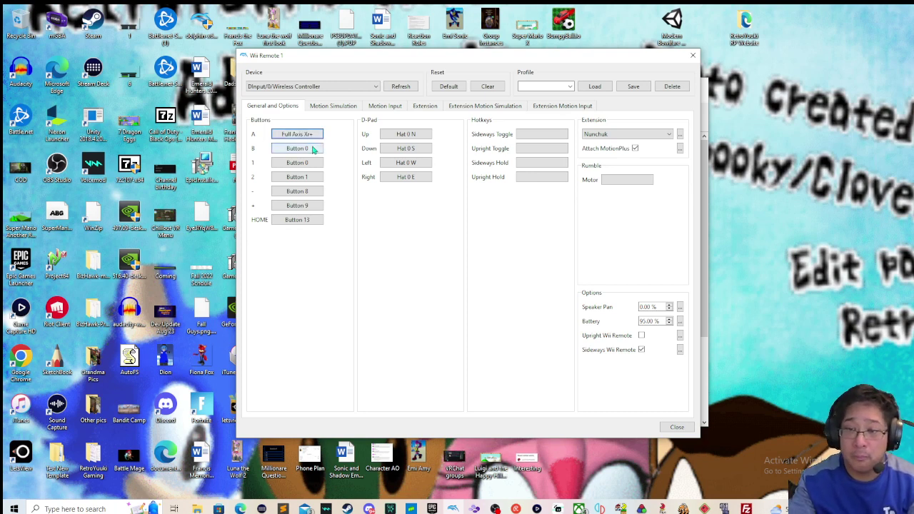
pyautogui.click(312, 149)
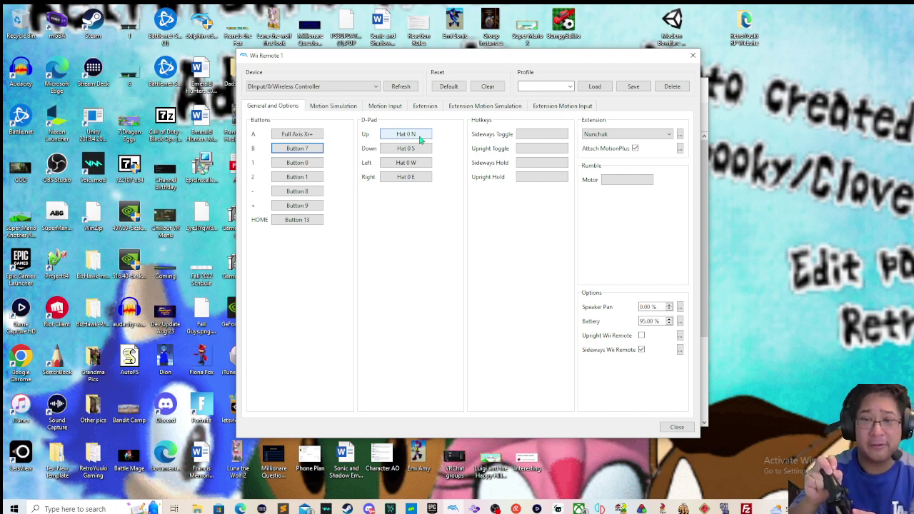
# Remap the D-Pad for sideways play: Up to Hat 0 E, Down to Hat 0 W, Left to Hat 0 N, Right to Hat 0 S, and close the settings
pyautogui.click(421, 141)
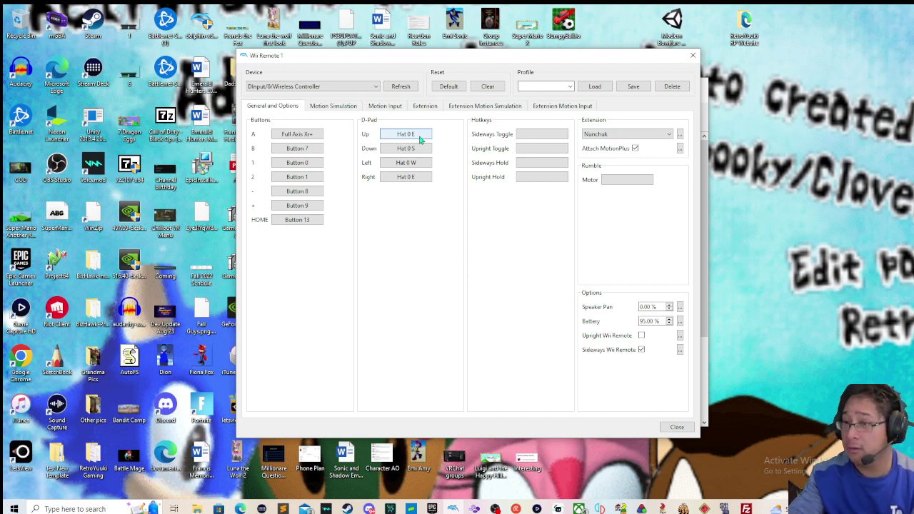
pyautogui.click(422, 147)
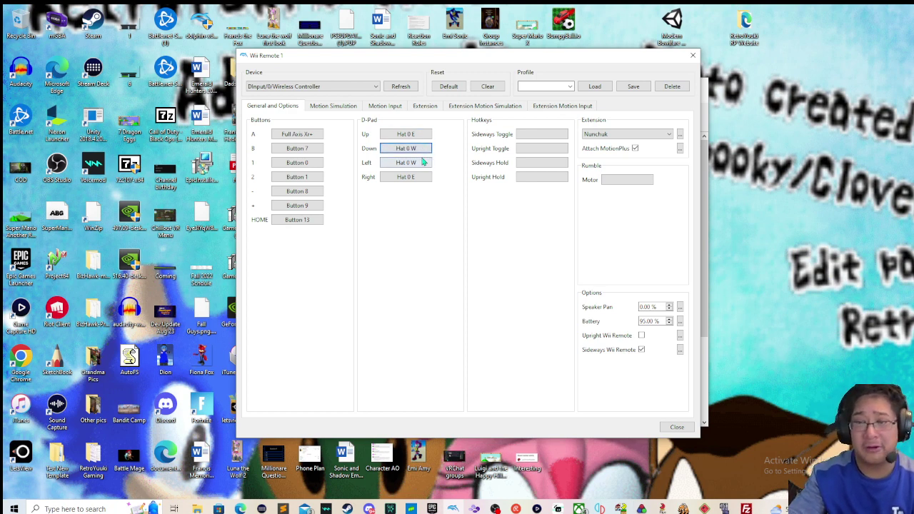
pyautogui.click(423, 165)
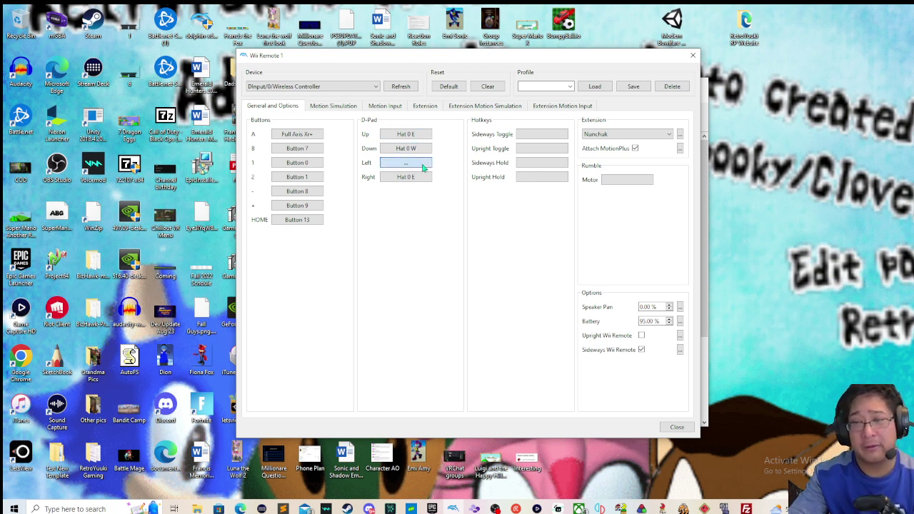
pyautogui.click(421, 178)
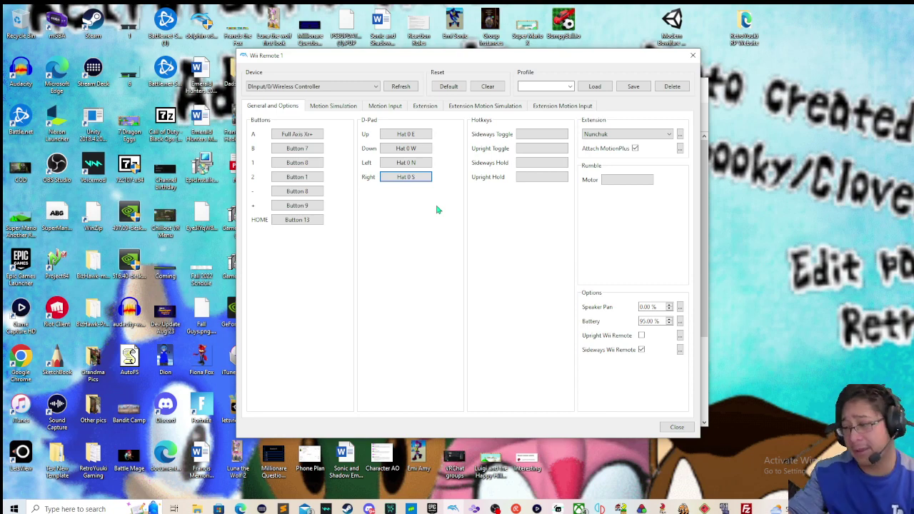
pyautogui.click(676, 427)
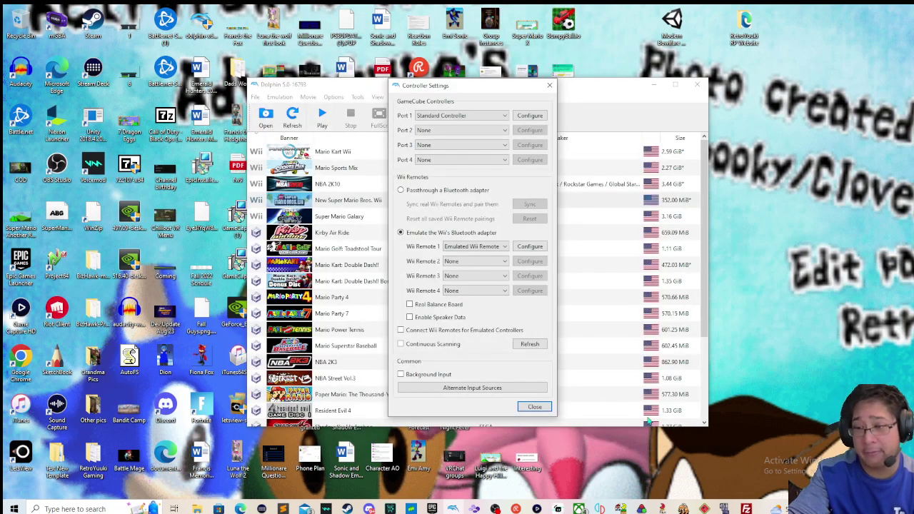
pyautogui.click(548, 407)
# Run New Super Mario Bros. Wii in an enlarged game window and start from the title screen
pyautogui.doubleClick(454, 206)
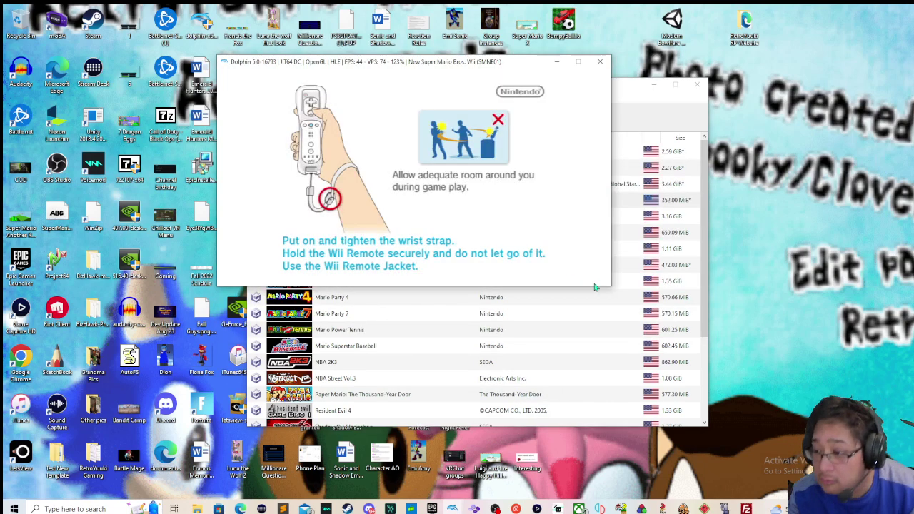
pyautogui.moveTo(612, 286); pyautogui.dragTo(748, 351)
pyautogui.click(601, 262)
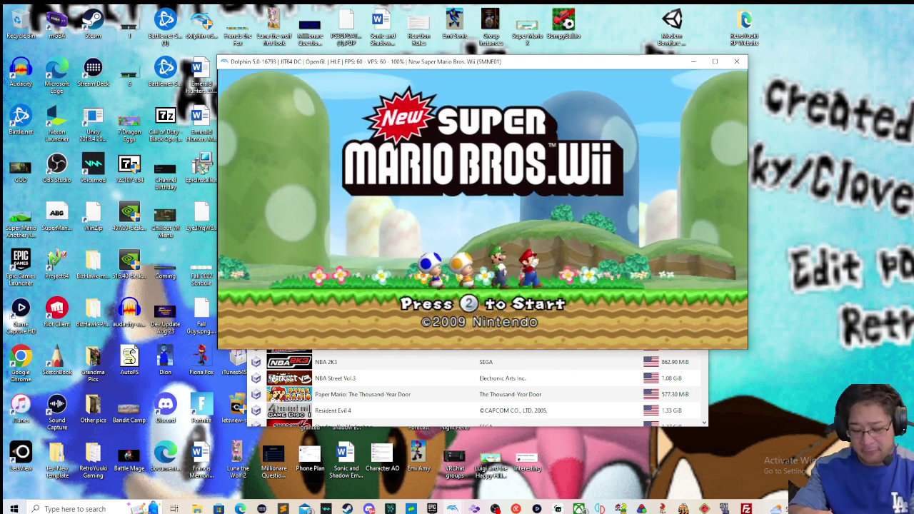
pyautogui.press('2')
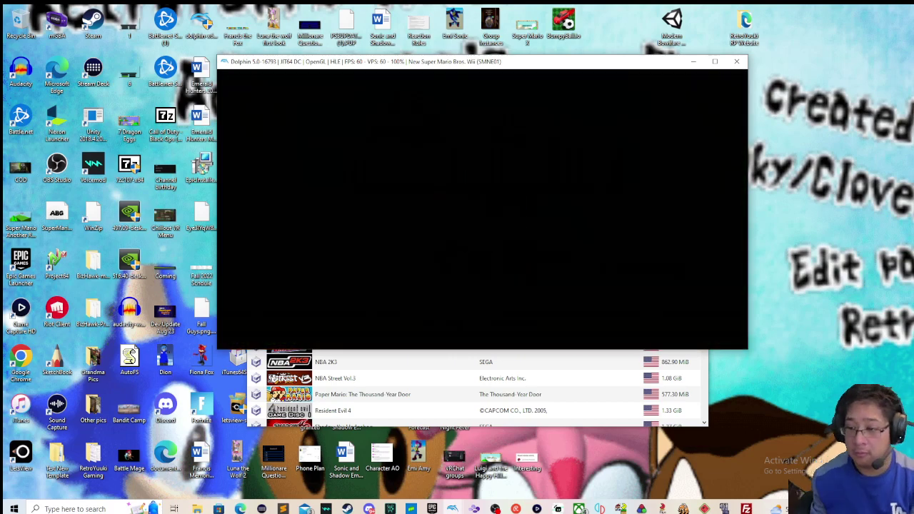
# Test the remapped directional controls by moving the selection repeatedly among the save files
pyautogui.press('Right')
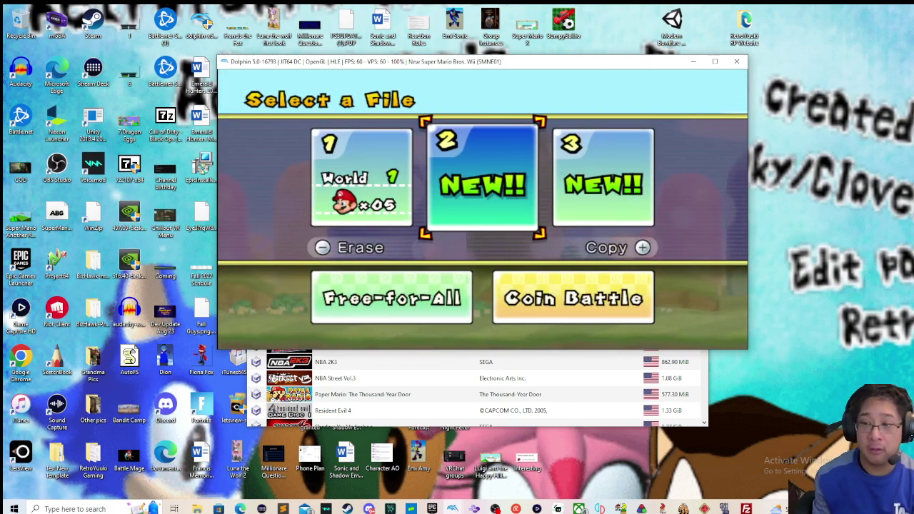
pyautogui.press('Left')
pyautogui.press('Right')
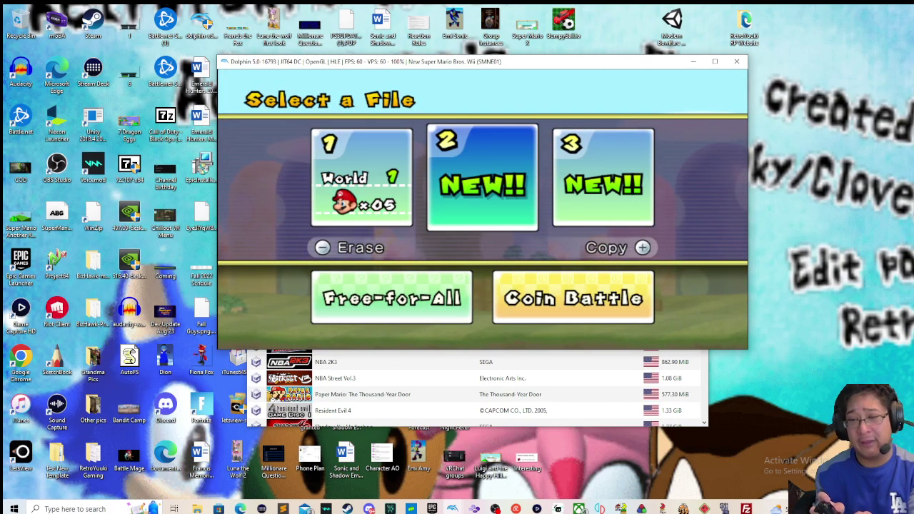
pyautogui.press('Left')
pyautogui.press('Right')
pyautogui.press('Left')
pyautogui.press('Right')
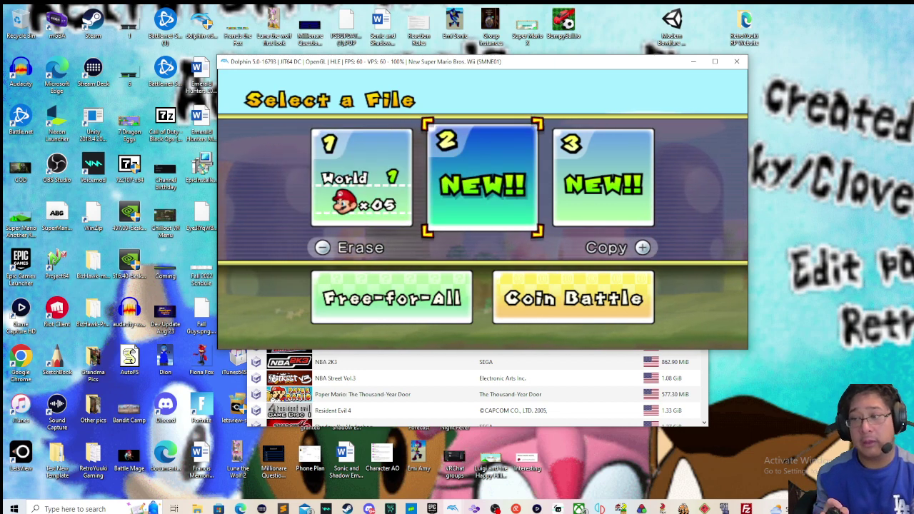
pyautogui.press('Right')
pyautogui.press('Left')
pyautogui.press('Right')
pyautogui.press('Left')
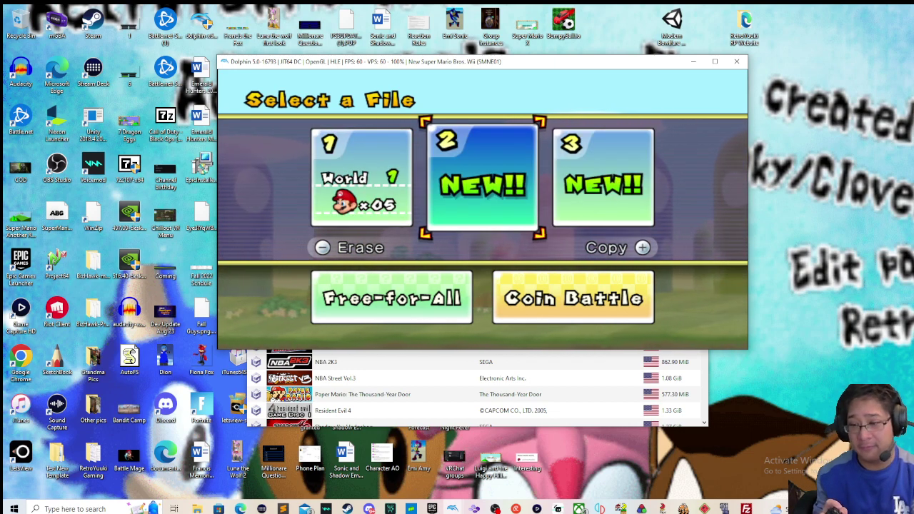
pyautogui.press('Right')
pyautogui.press('Left')
pyautogui.press('Left')
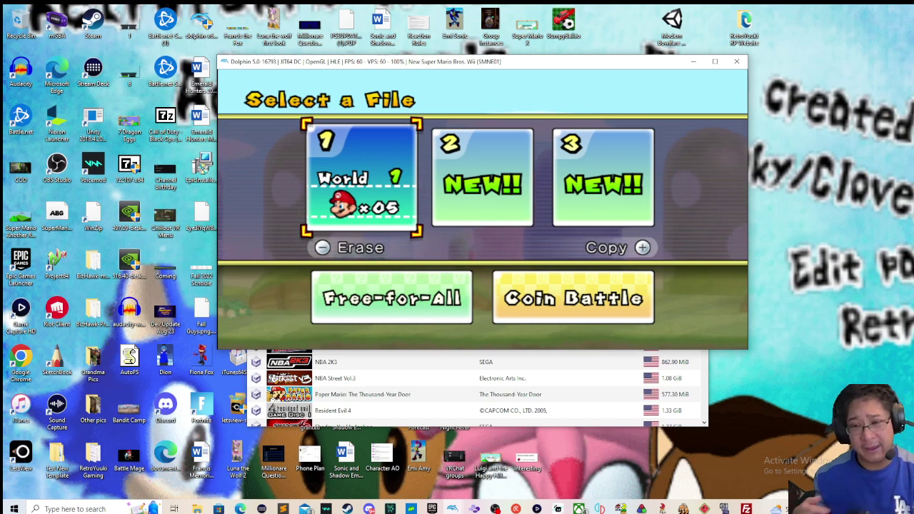
pyautogui.press('Right')
pyautogui.press('Right')
pyautogui.press('Left')
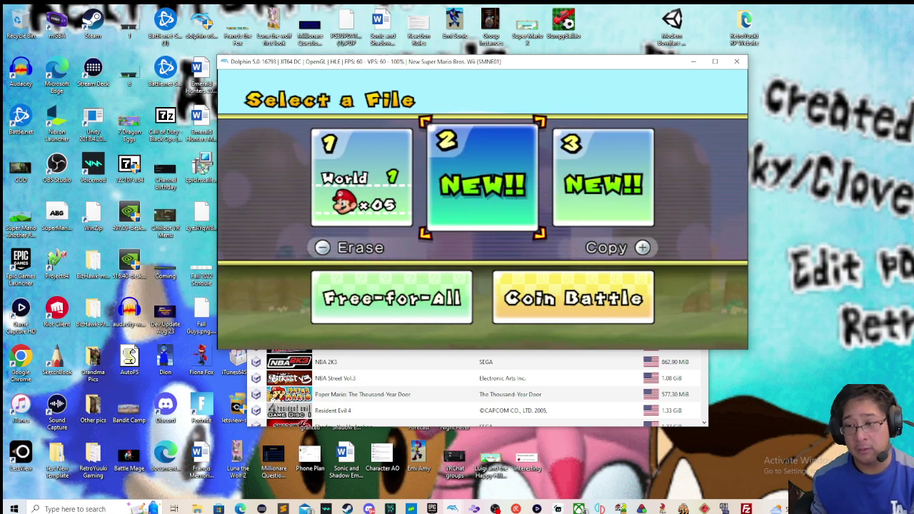
pyautogui.press('Down')
pyautogui.press('Left')
pyautogui.press('Up')
pyautogui.press('Right')
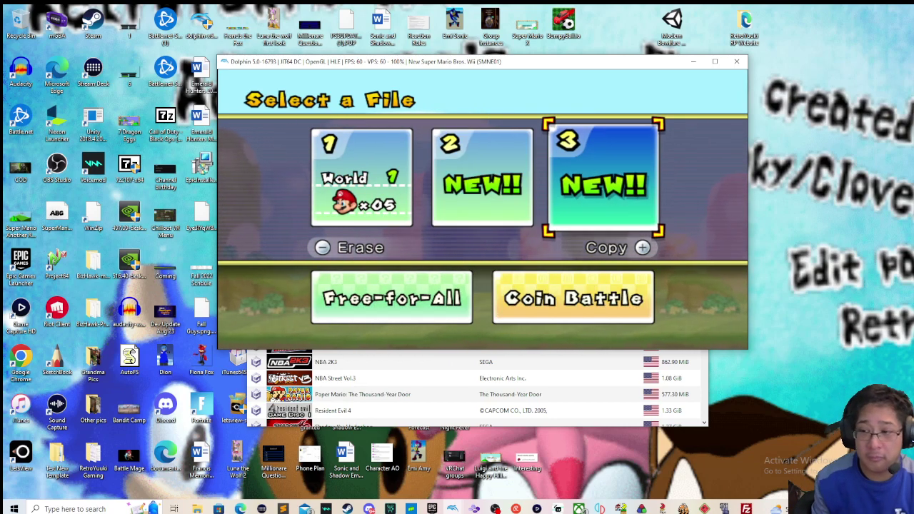
# Load save file 1 for one player, move Mario to World 1-1 on the map, and try the 1 button
pyautogui.press('Left')
pyautogui.press('Left')
pyautogui.press('Right')
pyautogui.press('Left')
pyautogui.press('Return')
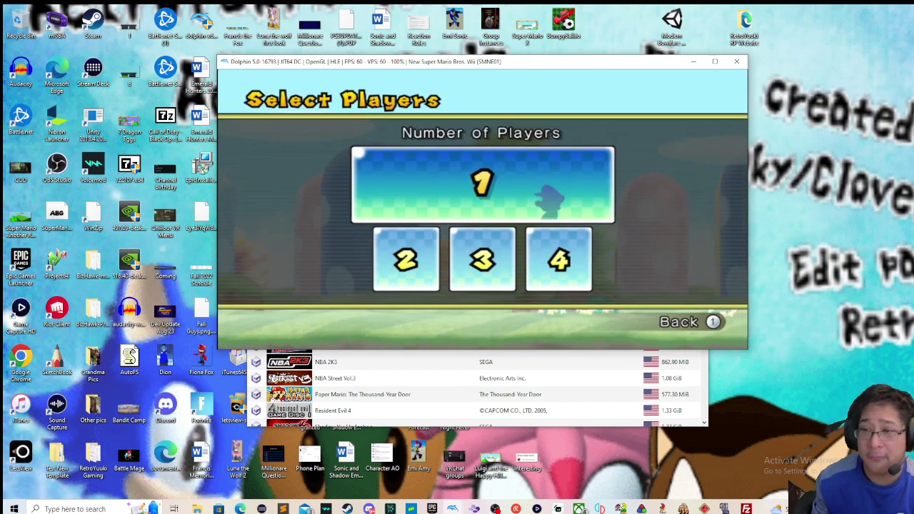
pyautogui.press('Return')
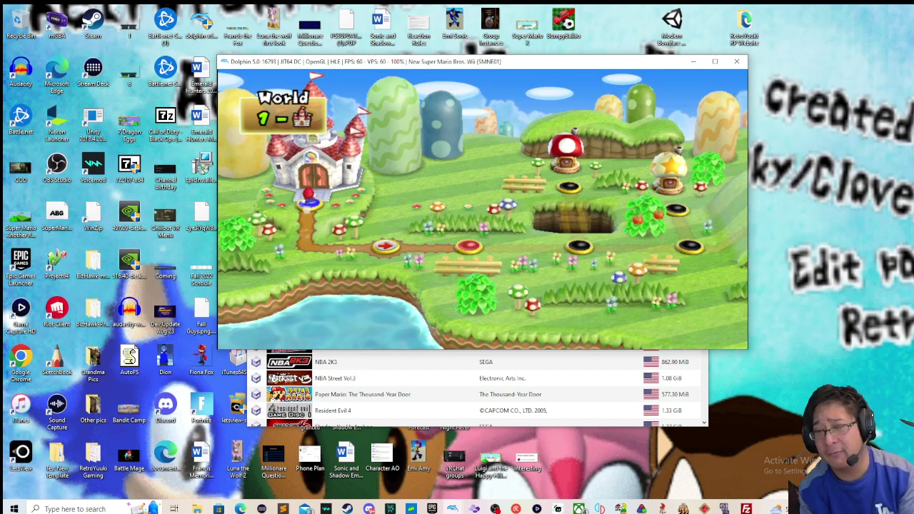
pyautogui.press('Right')
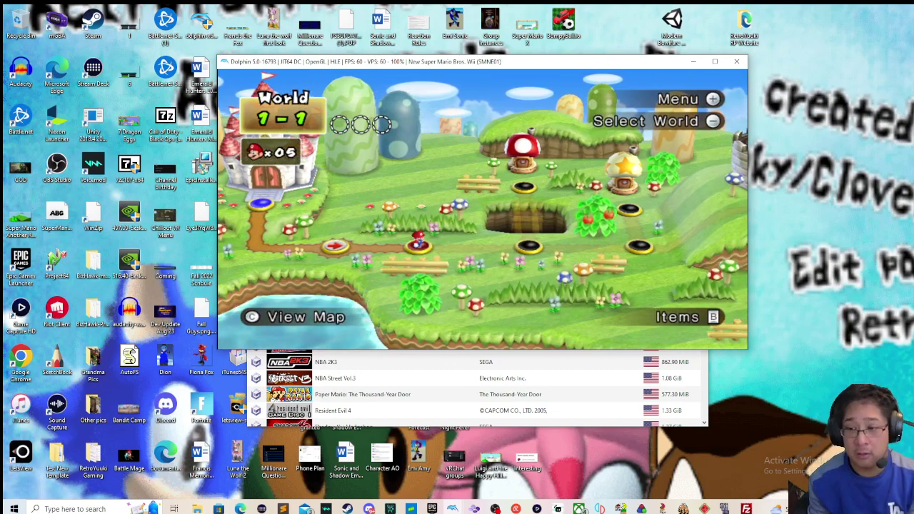
pyautogui.press('1')
pyautogui.press('1')
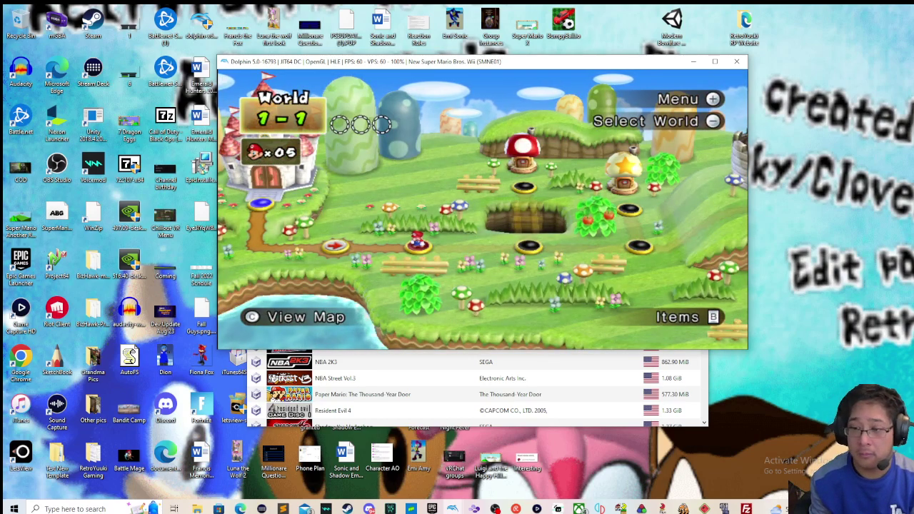
# Test the remapped buttons on the World 1-1 map by opening and closing the Items screen and the pause menu
pyautogui.press('1')
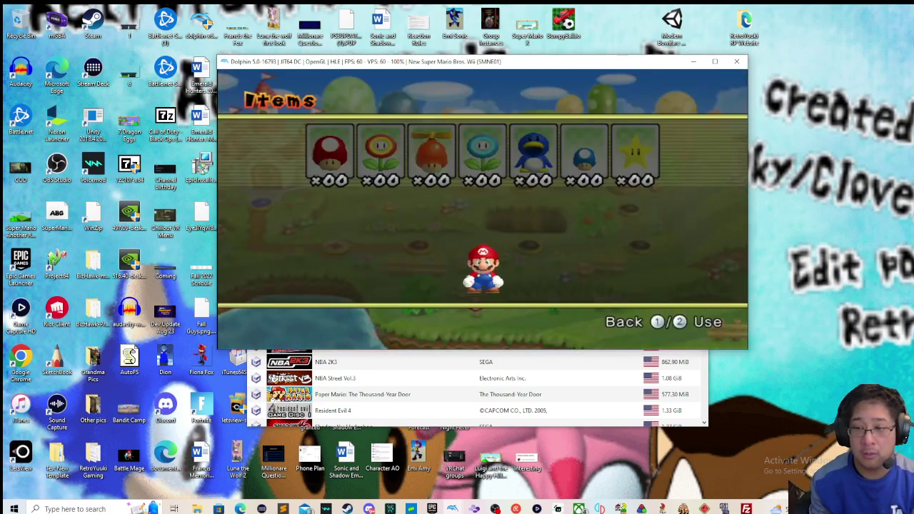
pyautogui.press('1')
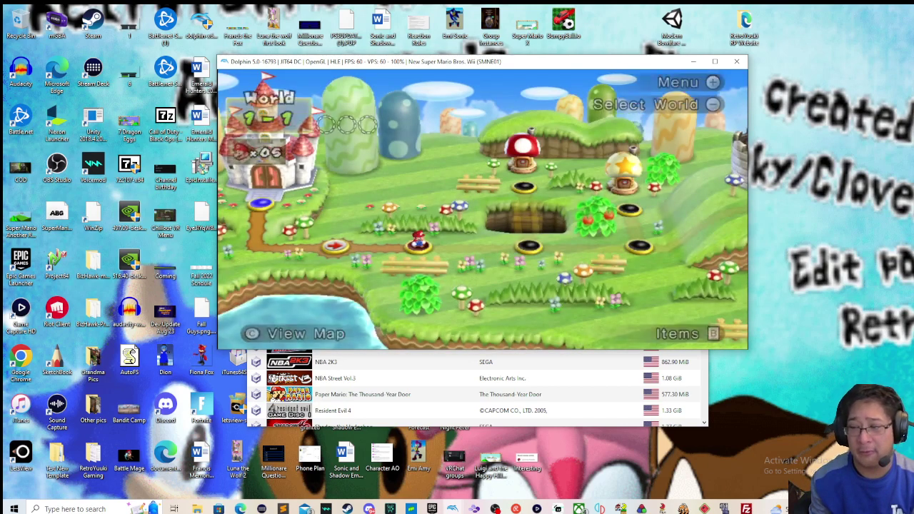
pyautogui.press('1')
pyautogui.press('1')
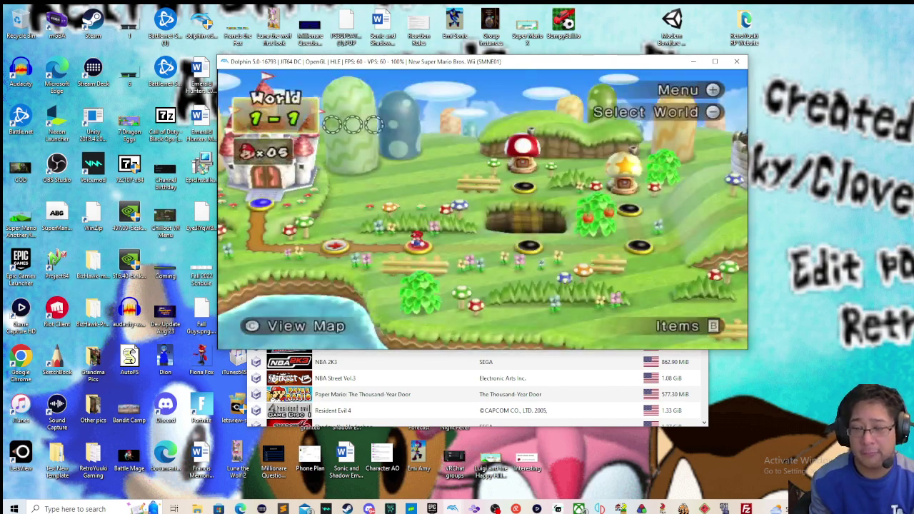
pyautogui.press('e')
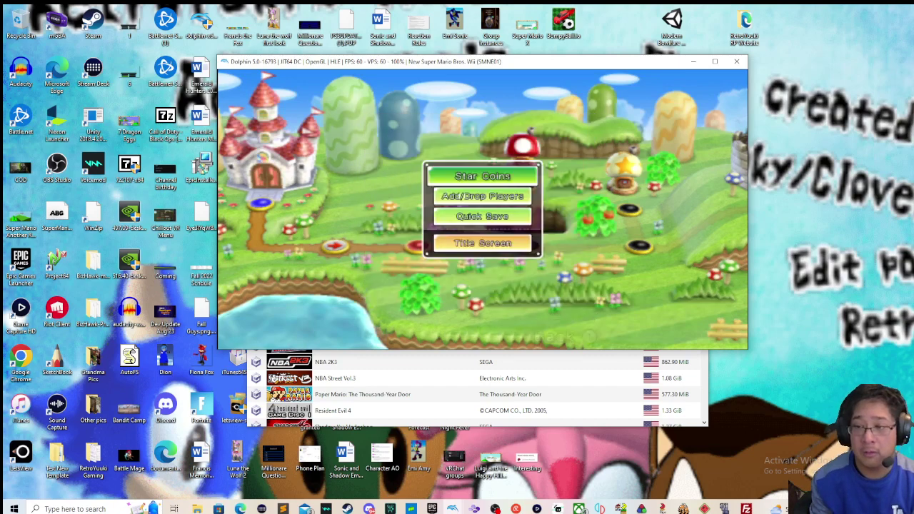
pyautogui.press('1')
pyautogui.press('Return')
pyautogui.press('Return')
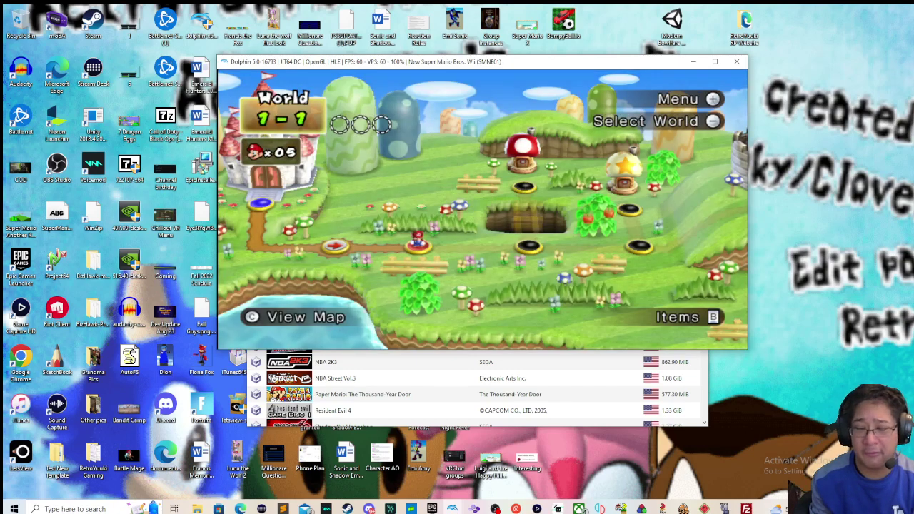
# Enter World 1-1 and test the controls by running Mario forward and jumping over the first Goomba
pyautogui.press('2')
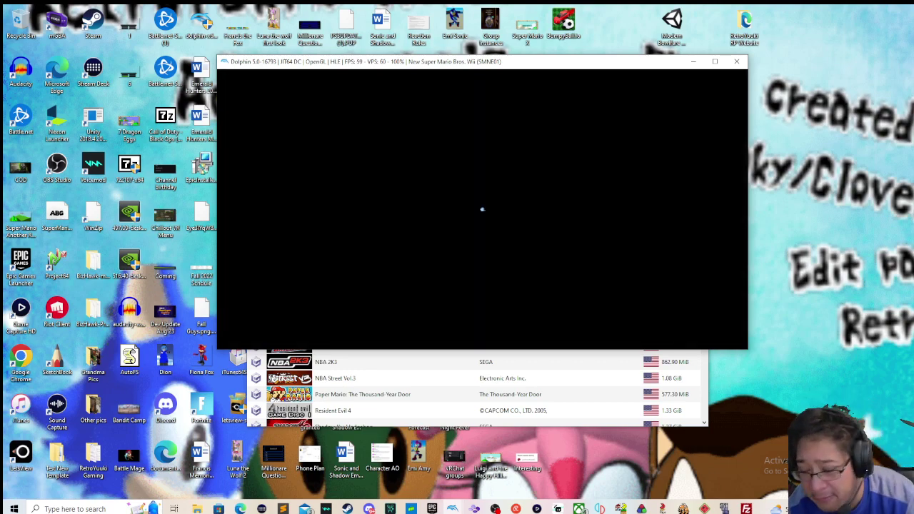
pyautogui.press('Right')
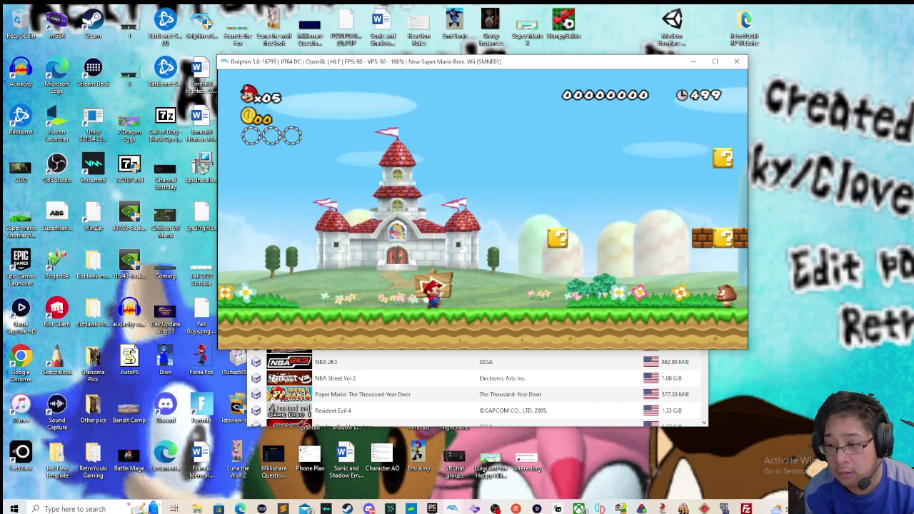
pyautogui.press('Right')
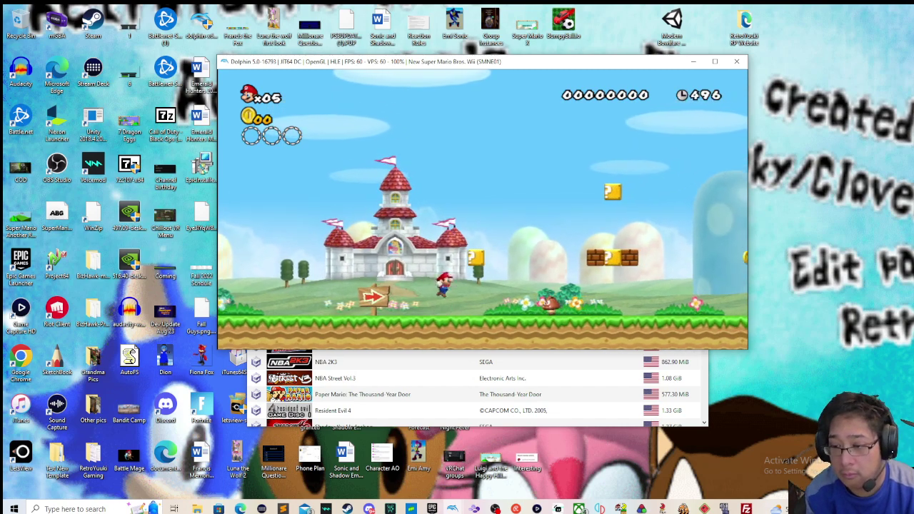
pyautogui.press('2')
pyautogui.press('Right')
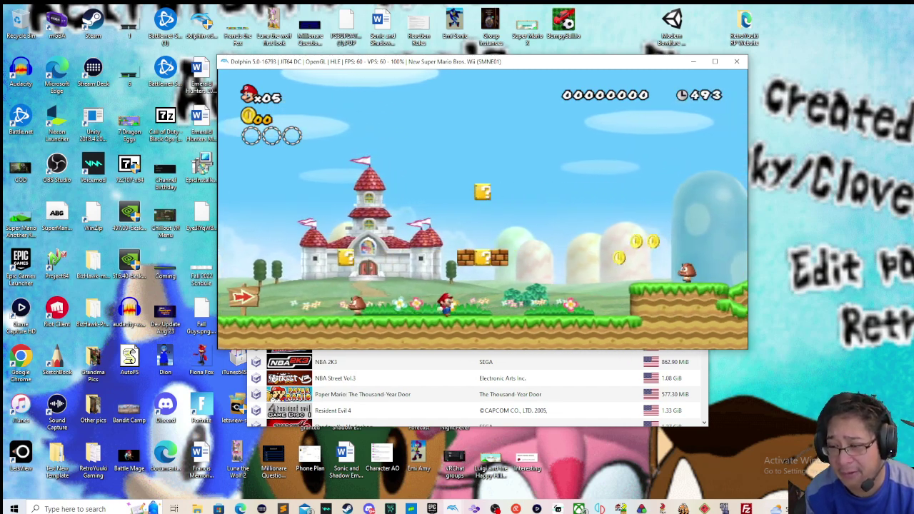
pyautogui.press('Right')
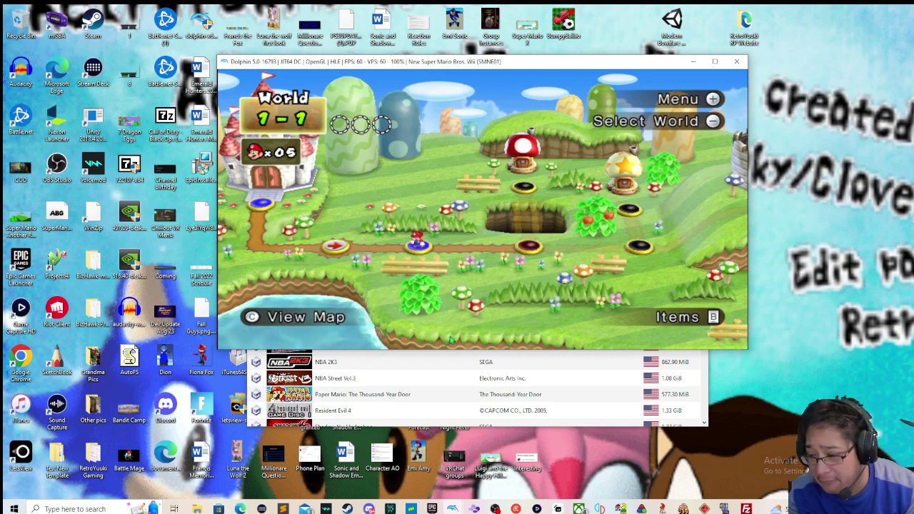
# Remap the A button of emulated Wii Remote 1 to Button 1 and close the controller settings
pyautogui.click(703, 419)
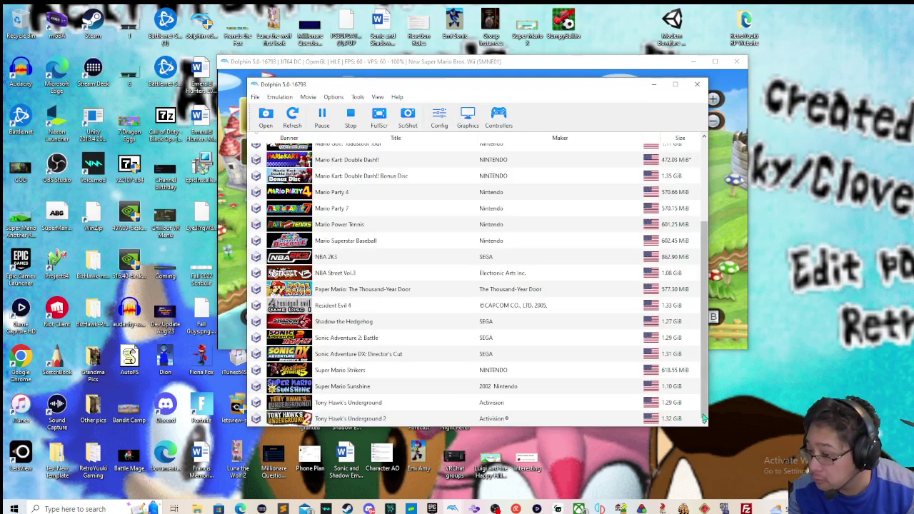
pyautogui.click(498, 116)
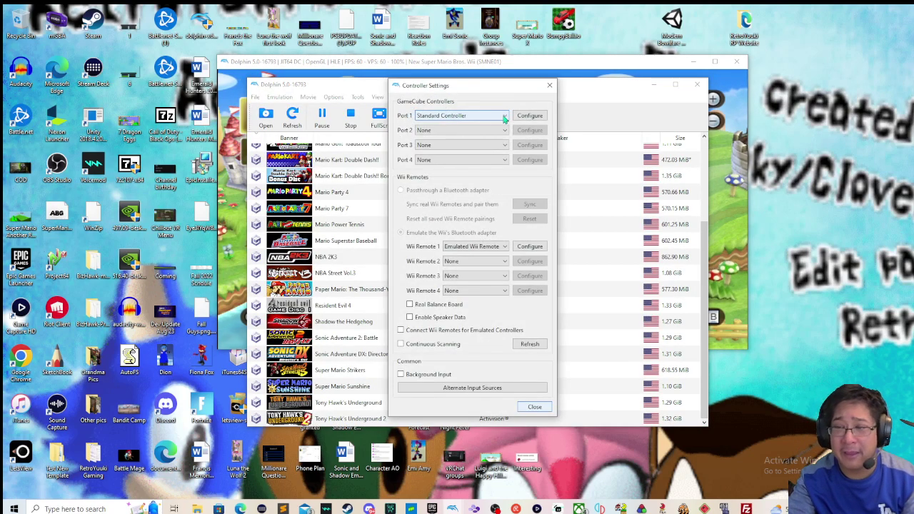
pyautogui.click(530, 245)
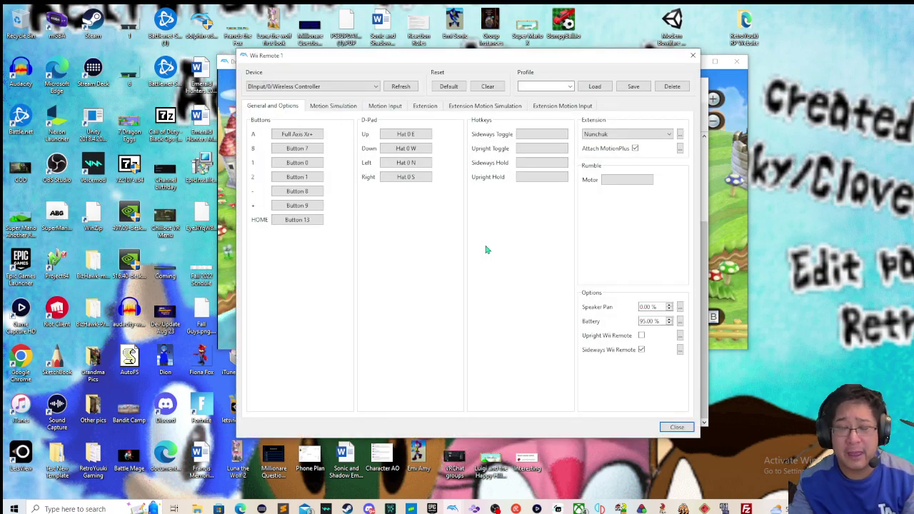
pyautogui.click(308, 137)
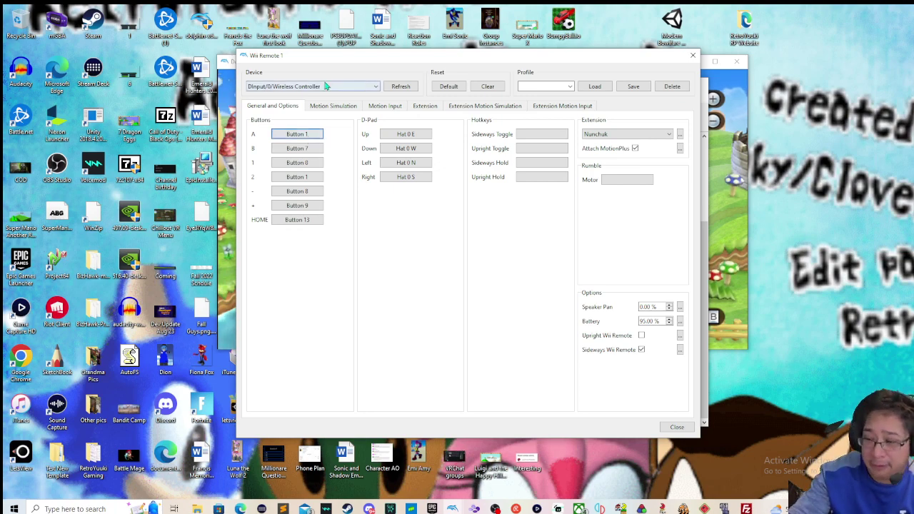
pyautogui.click(671, 427)
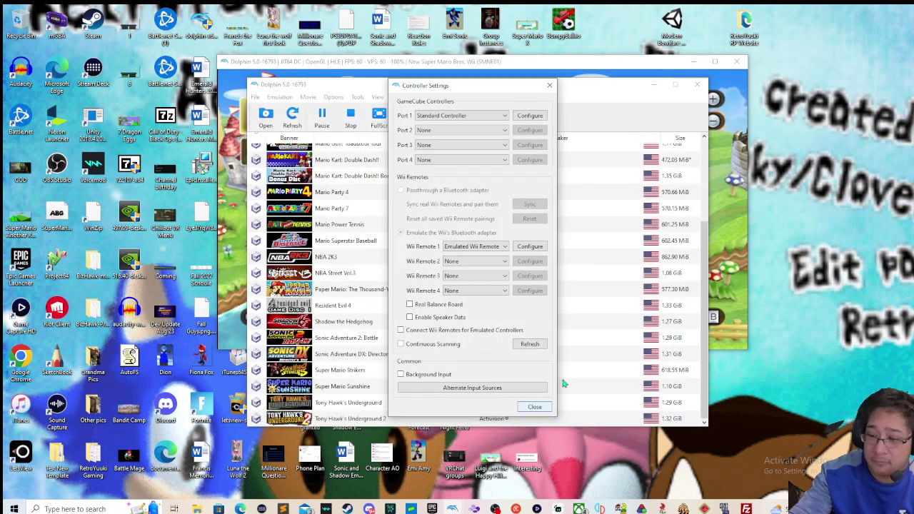
pyautogui.click(533, 406)
# Return to the game window, move Mario to World 1-2 on the map, and enter the level
pyautogui.click(719, 164)
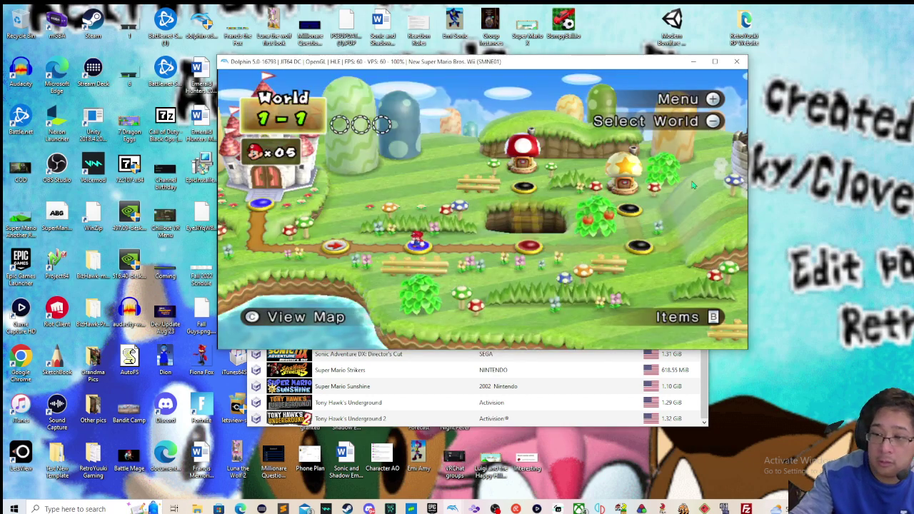
pyautogui.press('Right')
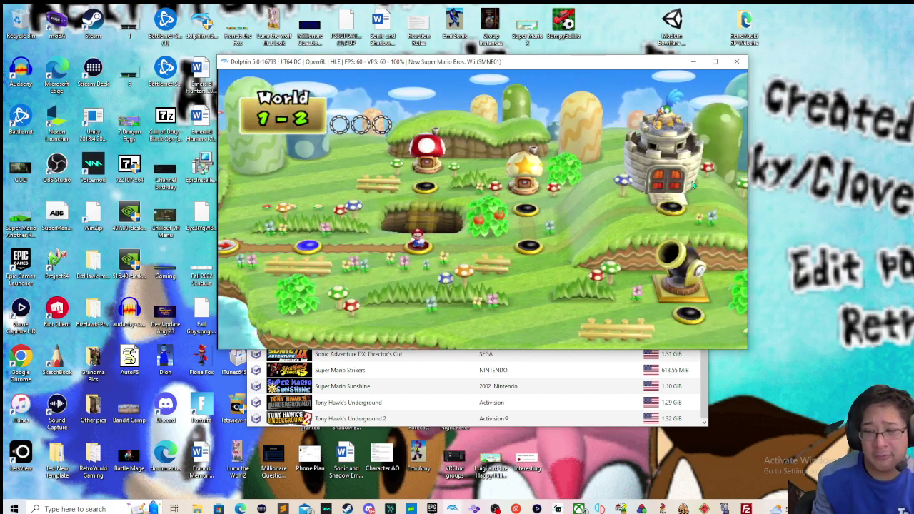
pyautogui.press('2')
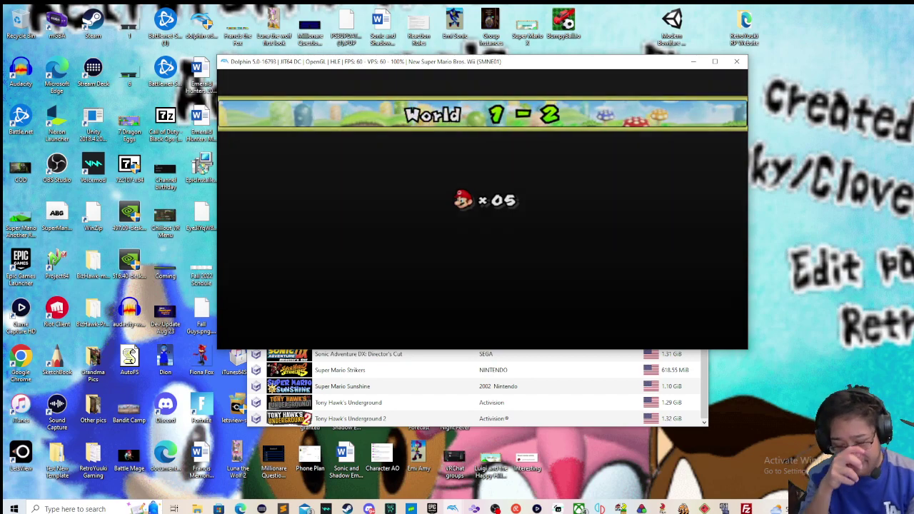
# Test movement in World 1-2 by walking Mario back and forth and taking him down the slope past the Goombas
pyautogui.press('Right')
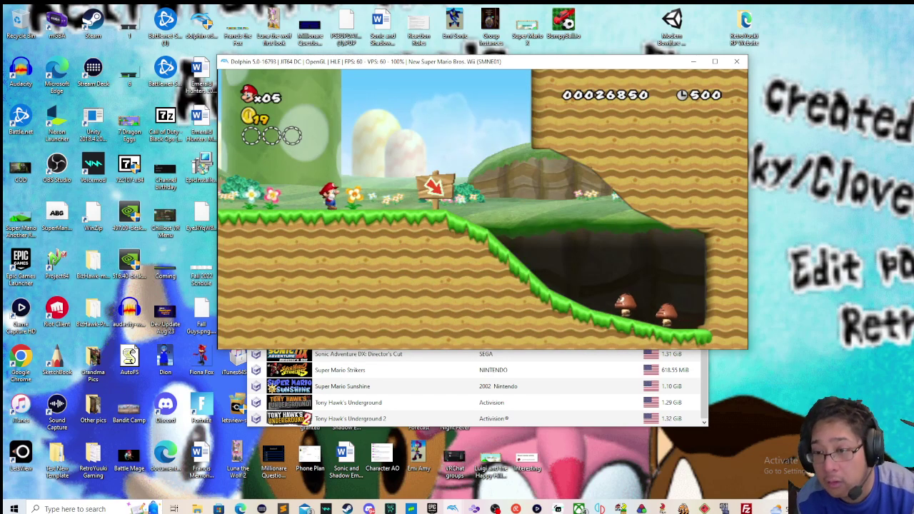
pyautogui.press('Left')
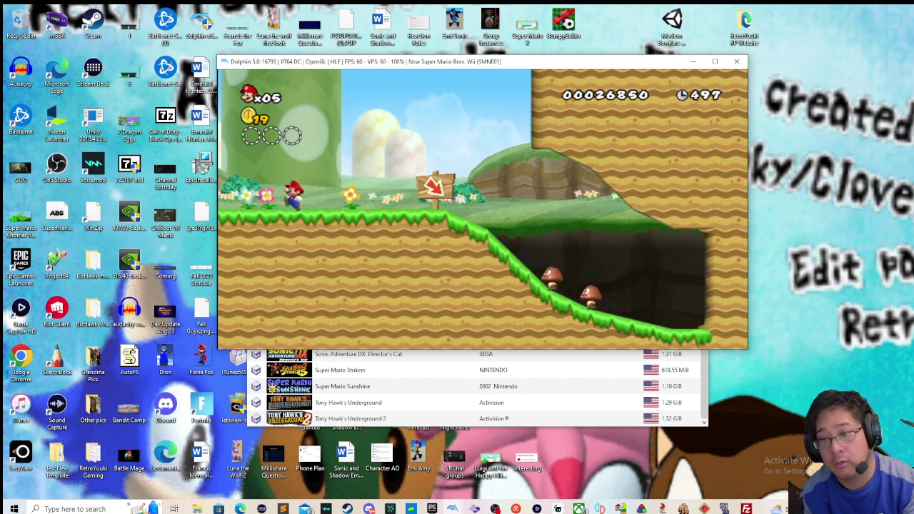
pyautogui.press('Right')
pyautogui.press('Right')
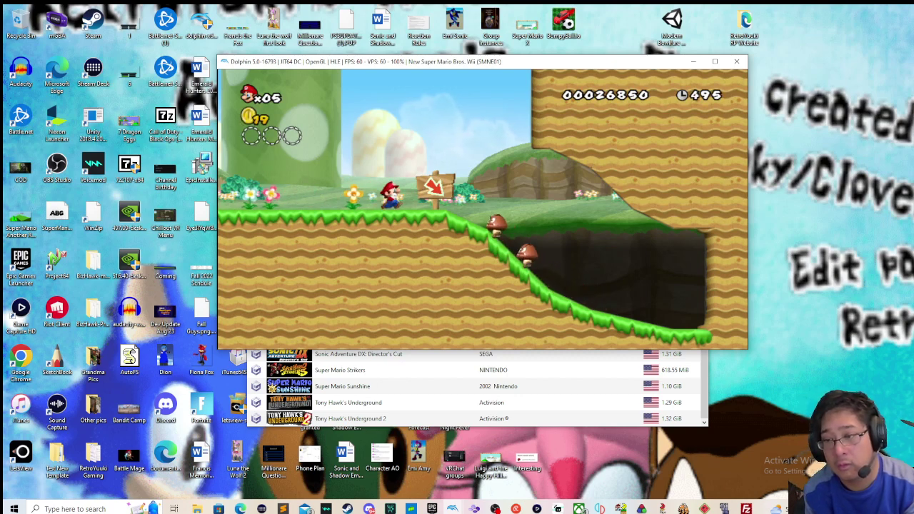
pyautogui.press('Right')
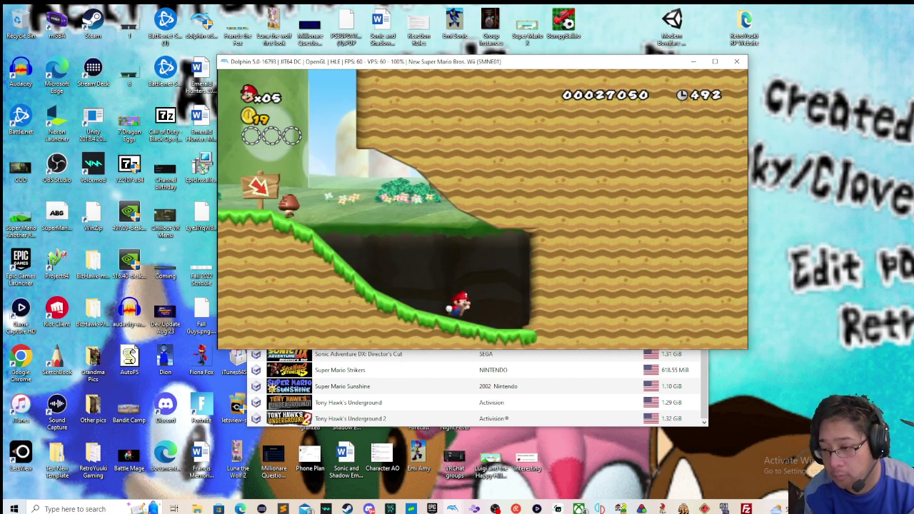
pyautogui.press('Left')
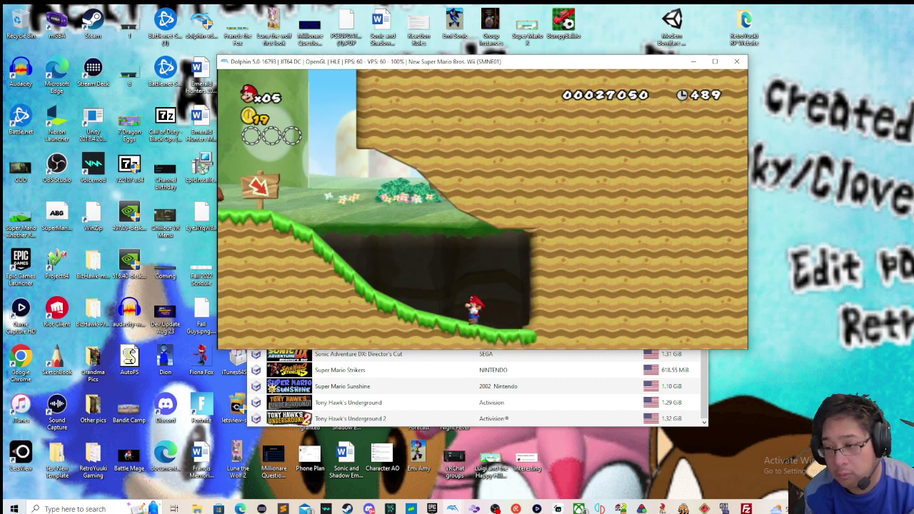
pyautogui.press('Right')
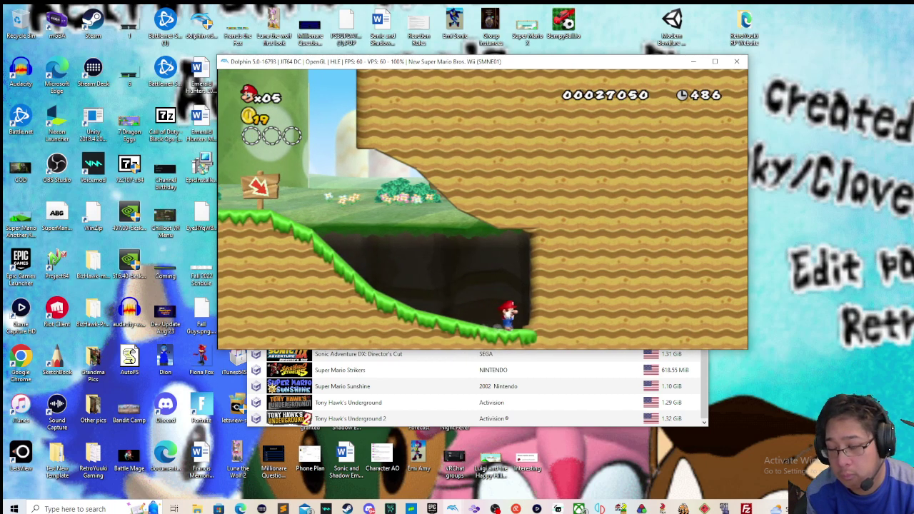
pyautogui.press('Right')
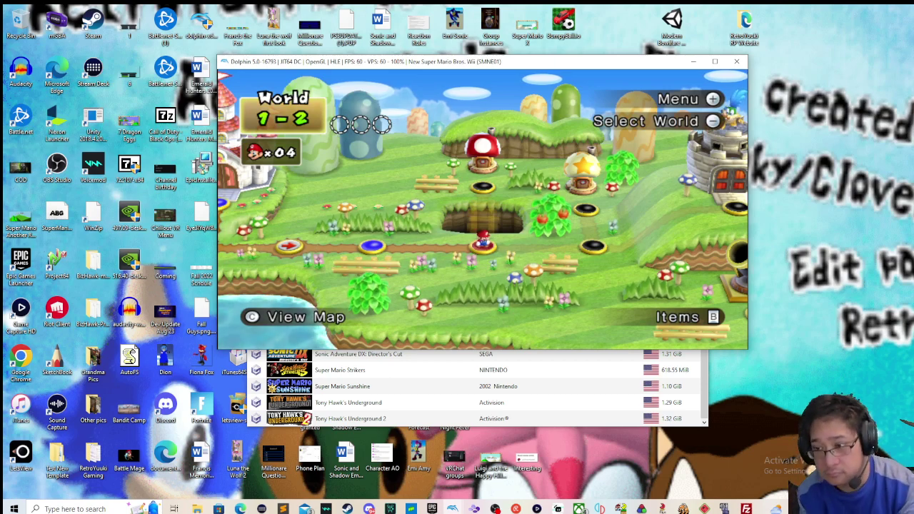
# Re-enter World 1-2 and play the level, jumping over the slope with the Goombas
pyautogui.press('e')
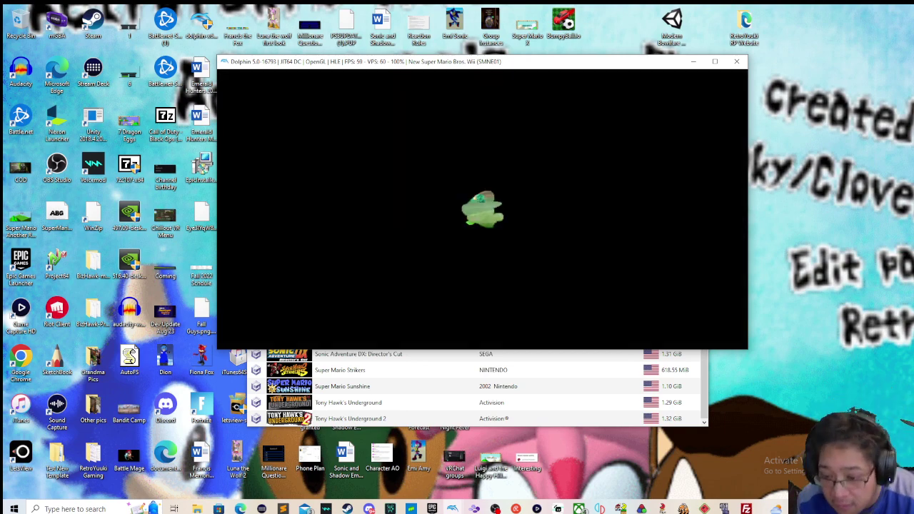
pyautogui.press('Right')
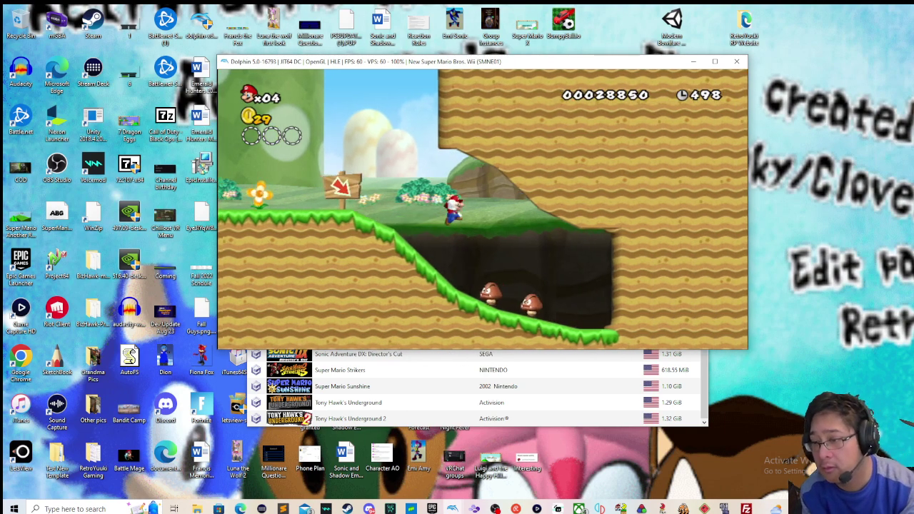
pyautogui.press('Right')
pyautogui.press('Down')
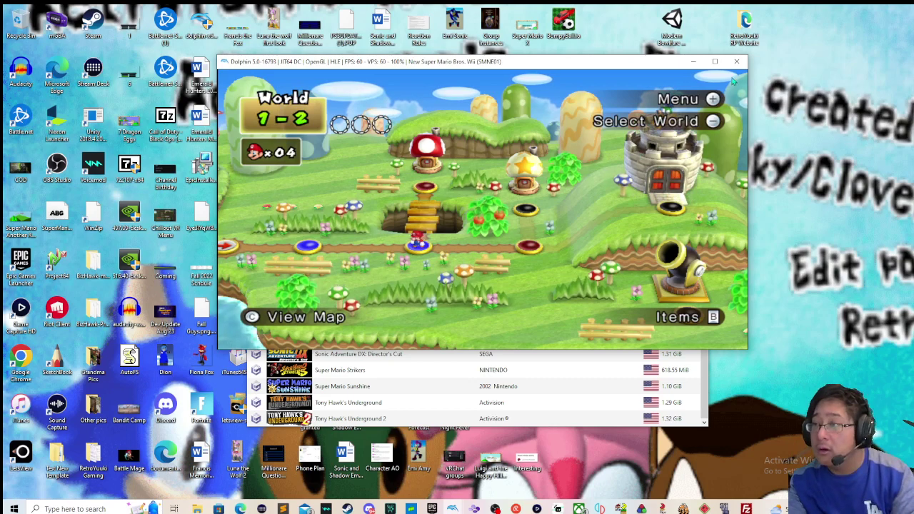
# Stop the running game and open the configuration of emulated Wii Remote 1
pyautogui.press('Escape')
pyautogui.click(491, 217)
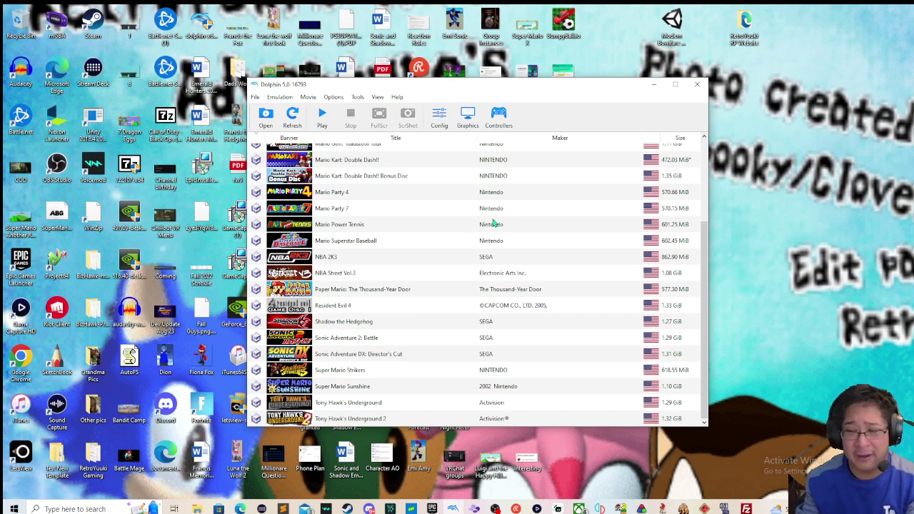
pyautogui.click(499, 117)
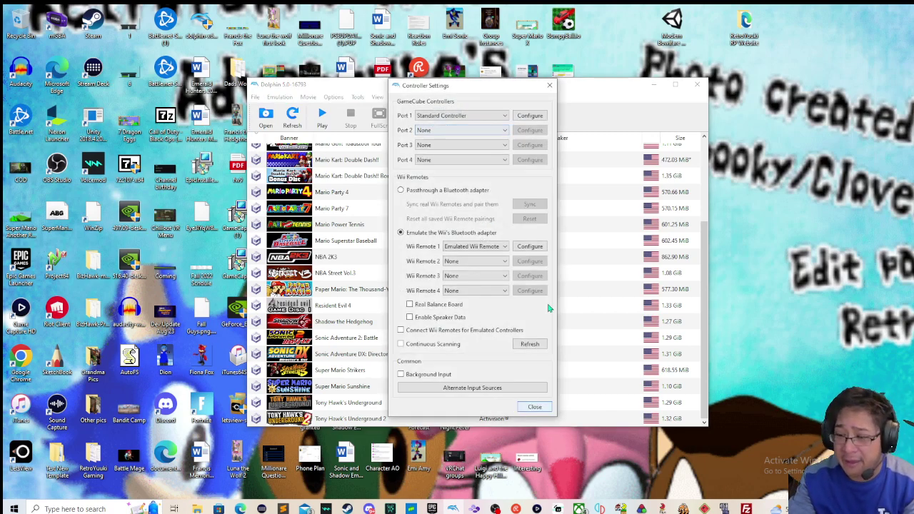
pyautogui.click(530, 247)
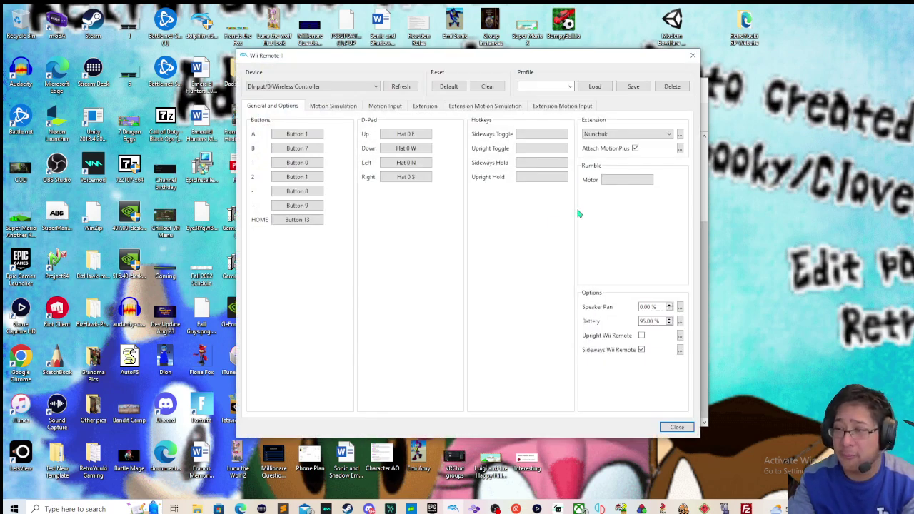
# Check the available Wii Remote extensions and examine the controller inputs assignable to the Sideways Wii Remote option
pyautogui.click(643, 134)
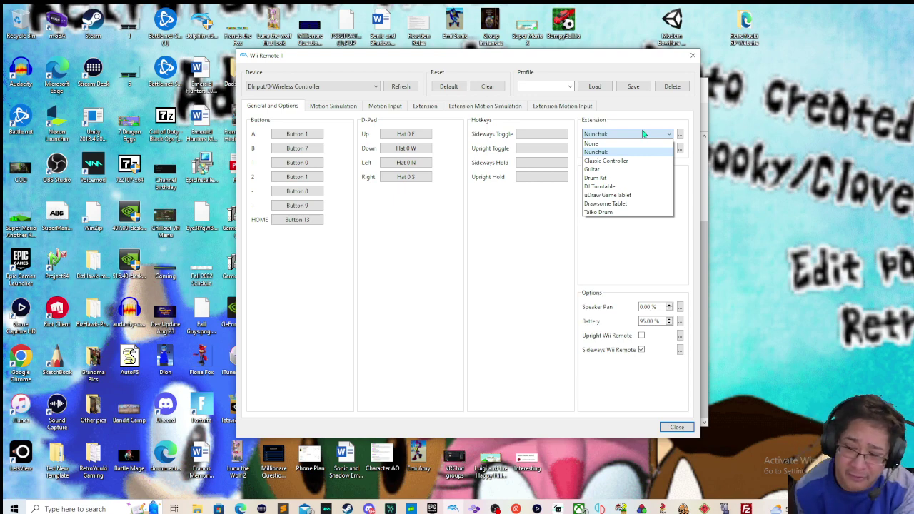
pyautogui.click(681, 347)
pyautogui.click(680, 349)
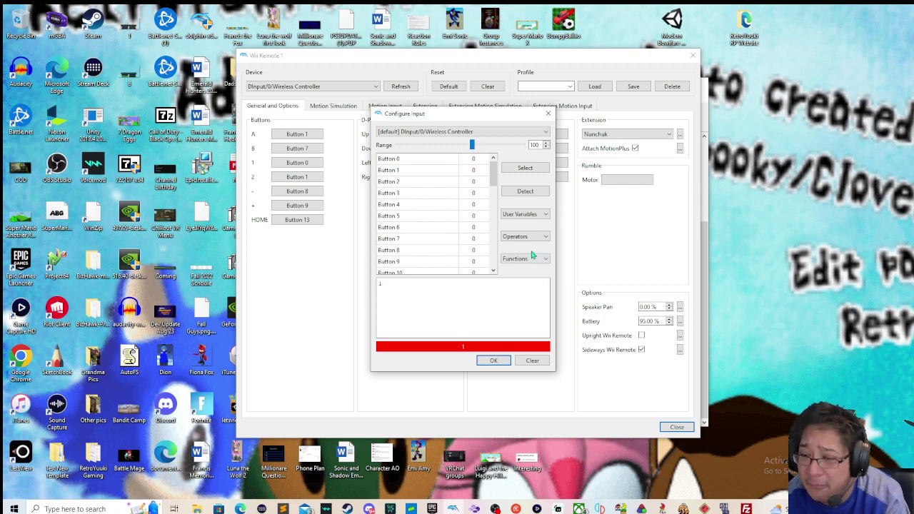
pyautogui.scroll(-5, 474, 210)
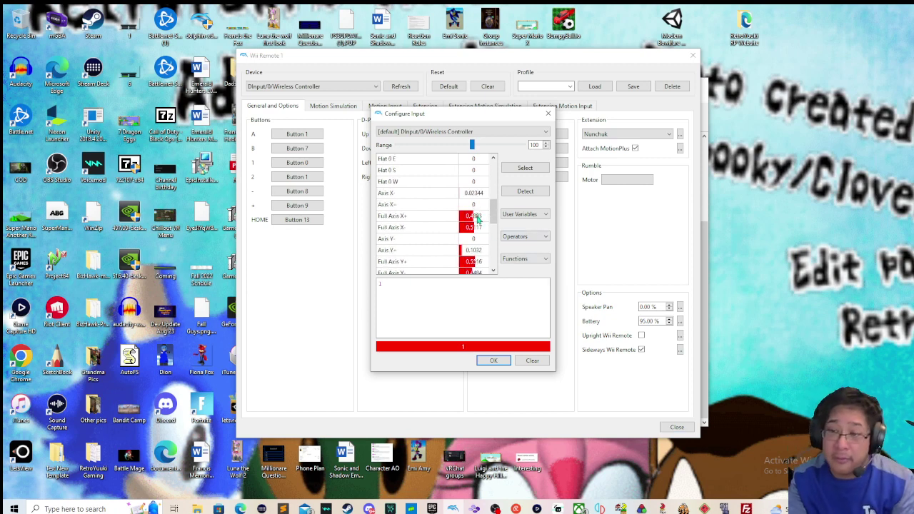
pyautogui.scroll(-1, 479, 228)
pyautogui.scroll(-2, 478, 228)
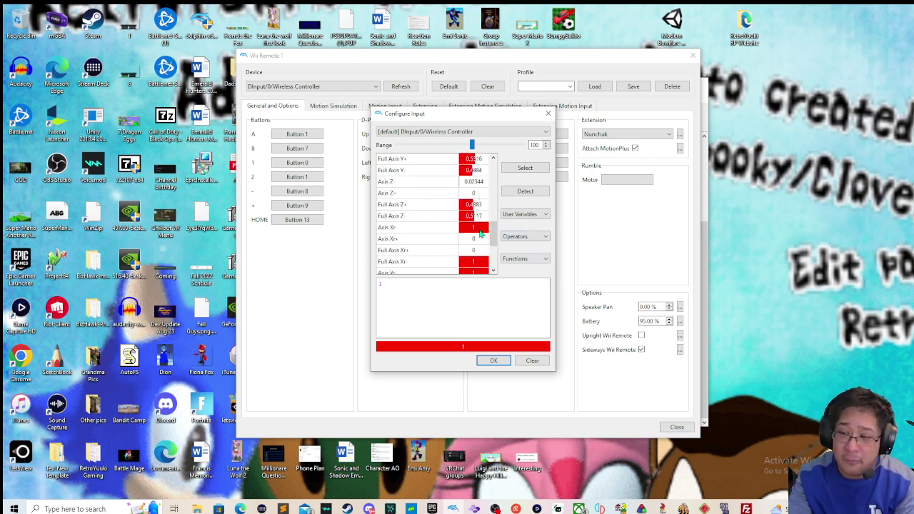
pyautogui.scroll(-2, 481, 240)
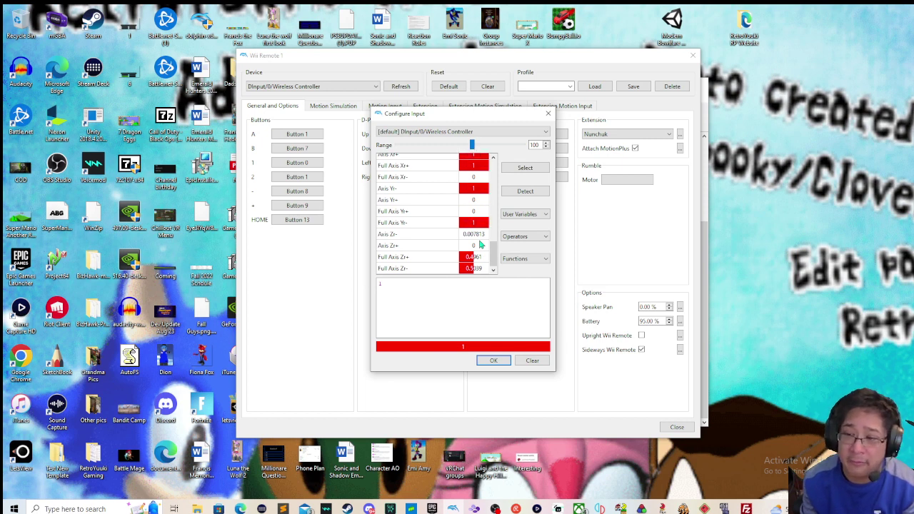
pyautogui.scroll(5, 480, 244)
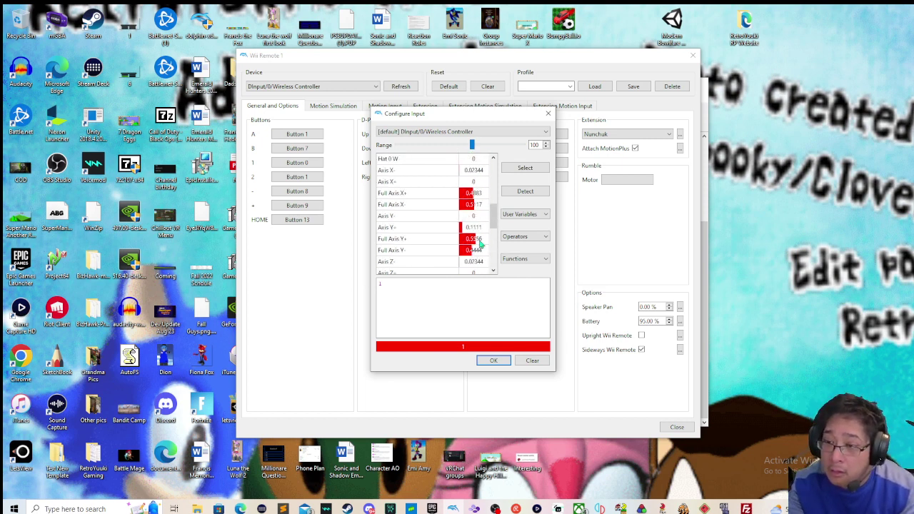
pyautogui.scroll(1, 481, 245)
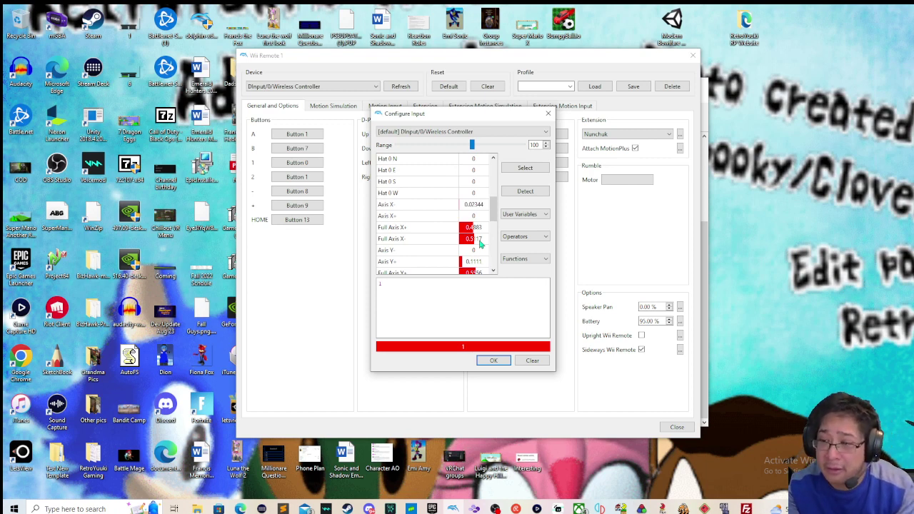
pyautogui.scroll(1, 481, 243)
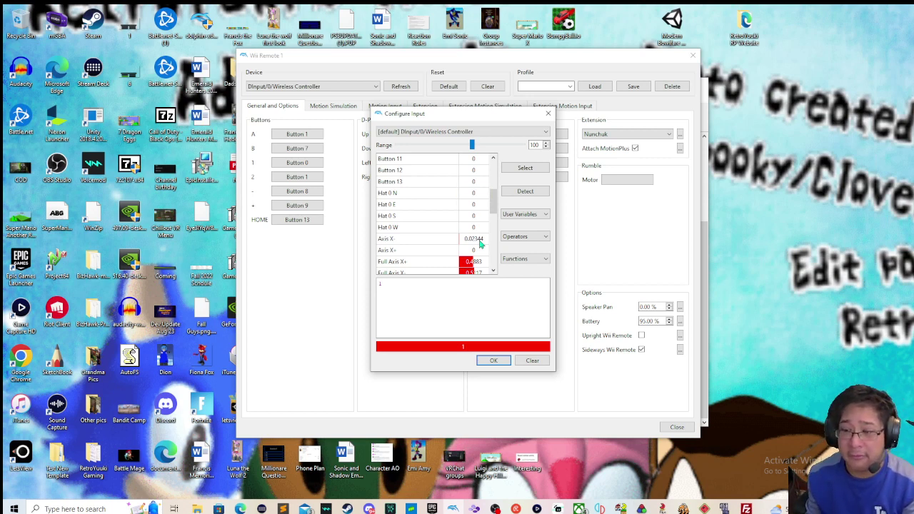
pyautogui.scroll(3, 480, 244)
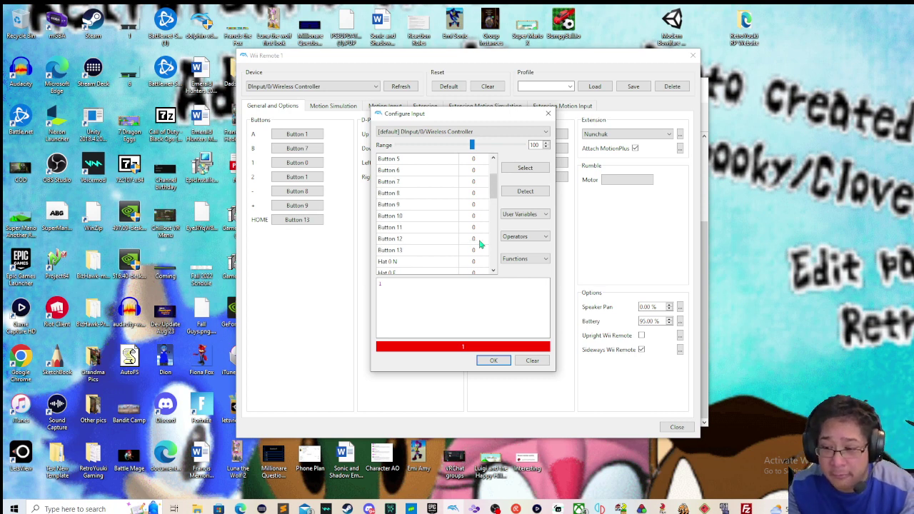
pyautogui.scroll(1, 480, 244)
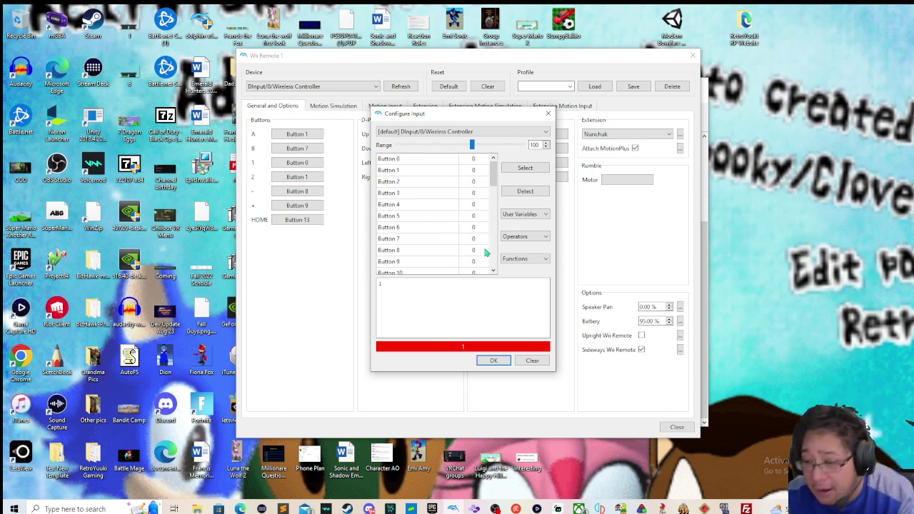
pyautogui.click(492, 360)
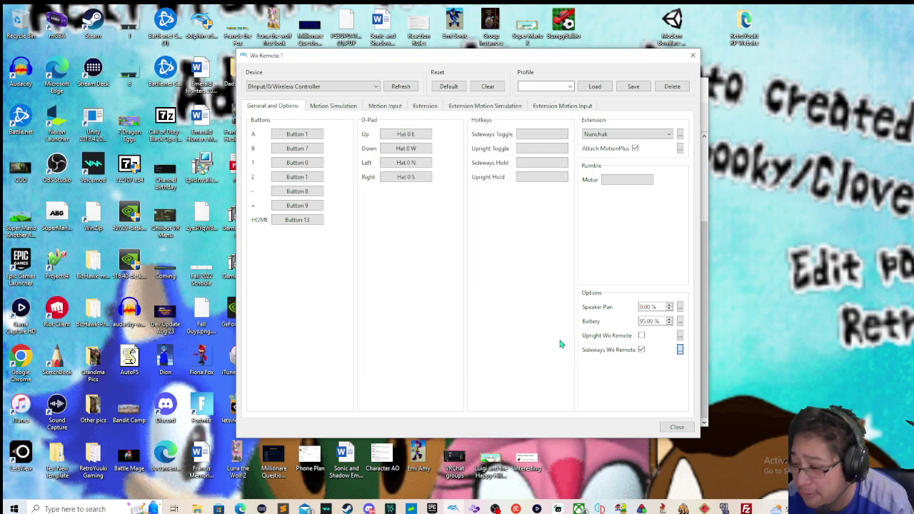
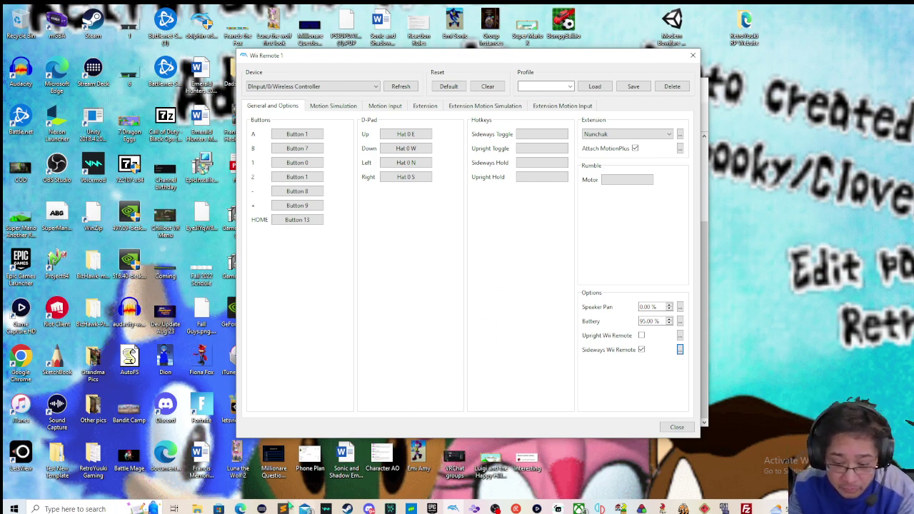
# Switch to the Edge browser and open the Amazon website in place of the Wii controller image results
pyautogui.click(241, 508)
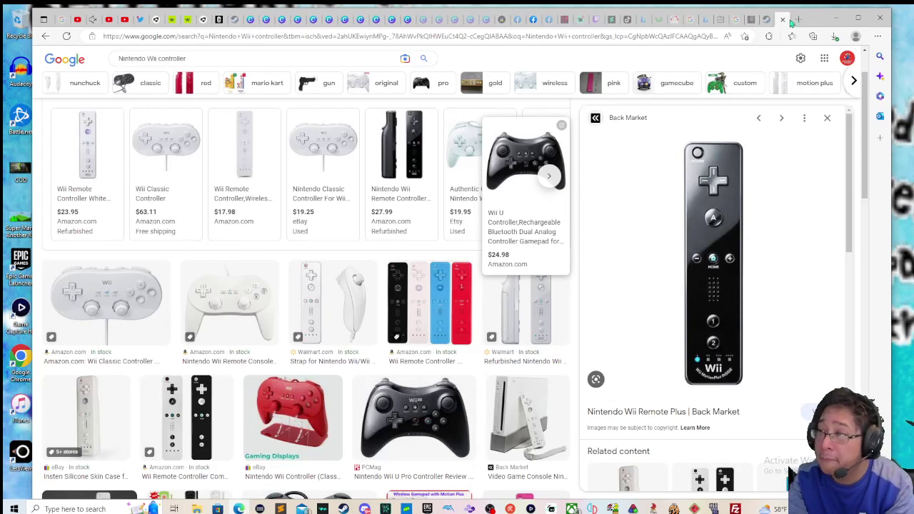
pyautogui.click(709, 37)
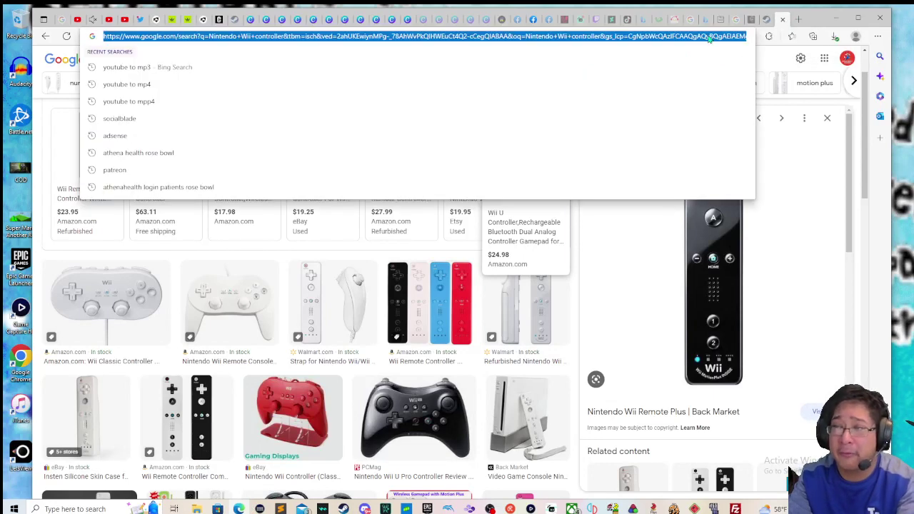
pyautogui.write('amazon')
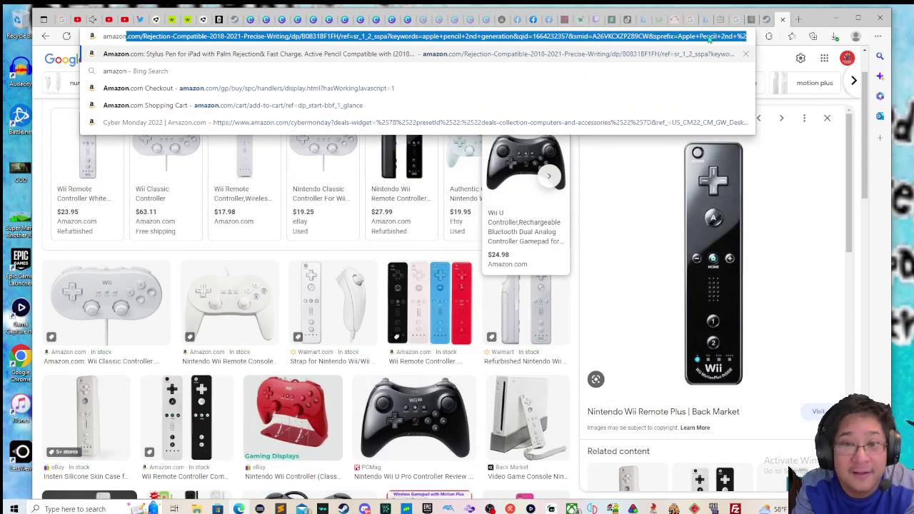
pyautogui.press('Return')
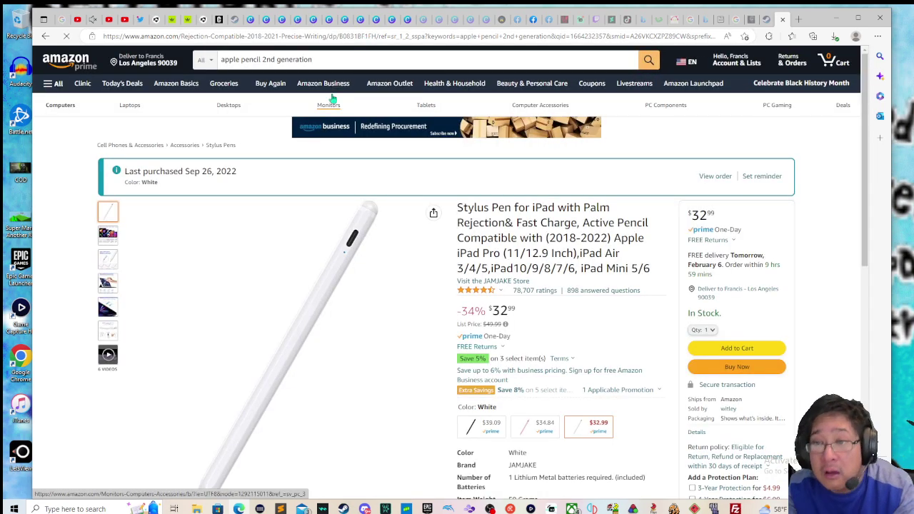
# Search Amazon for "PS2 controller wireless usb"
pyautogui.click(329, 60)
pyautogui.write('PS')
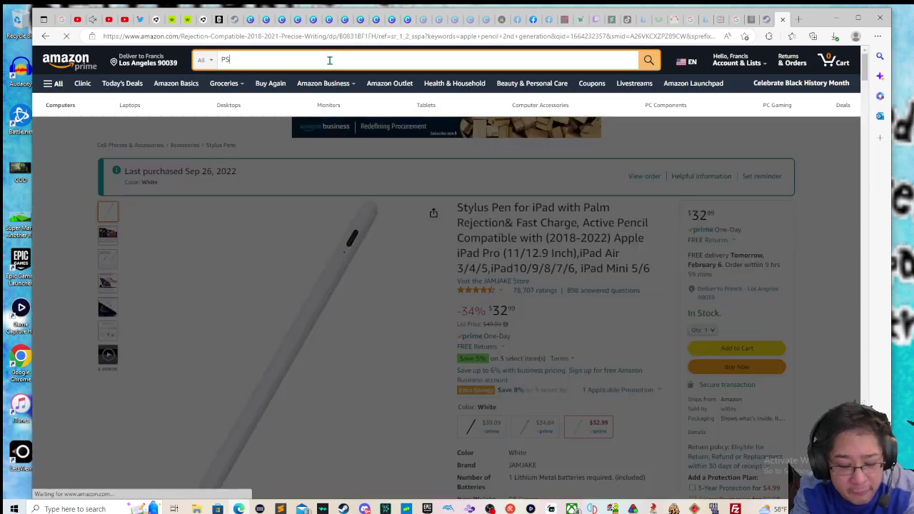
pyautogui.write('2 controller wo')
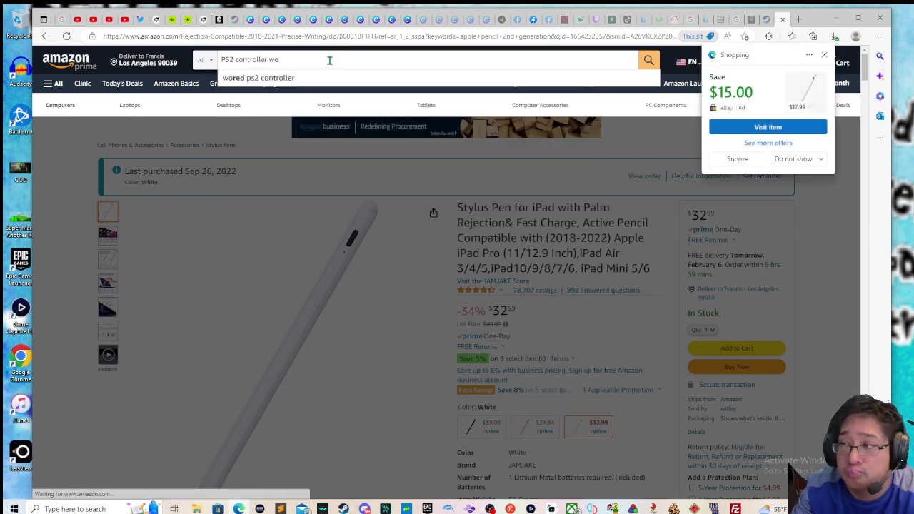
pyautogui.press('BackSpace')
pyautogui.write('ireless usb')
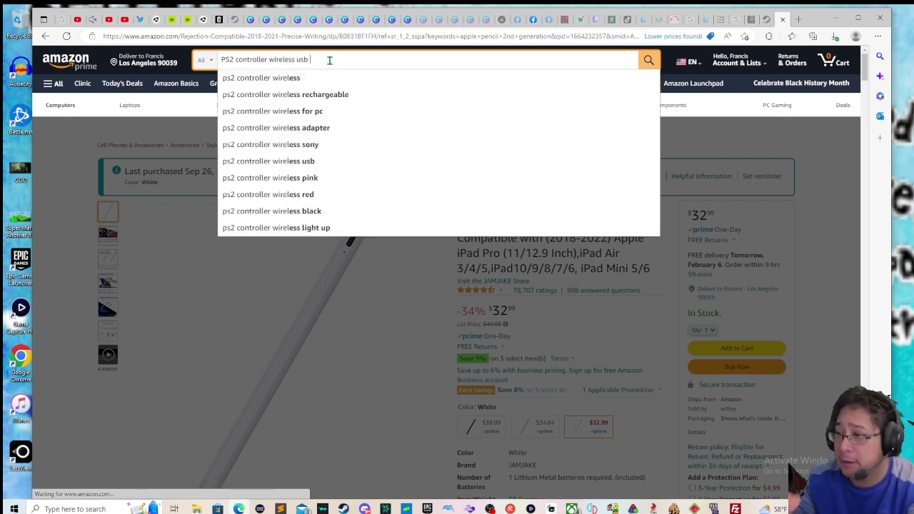
pyautogui.press('Return')
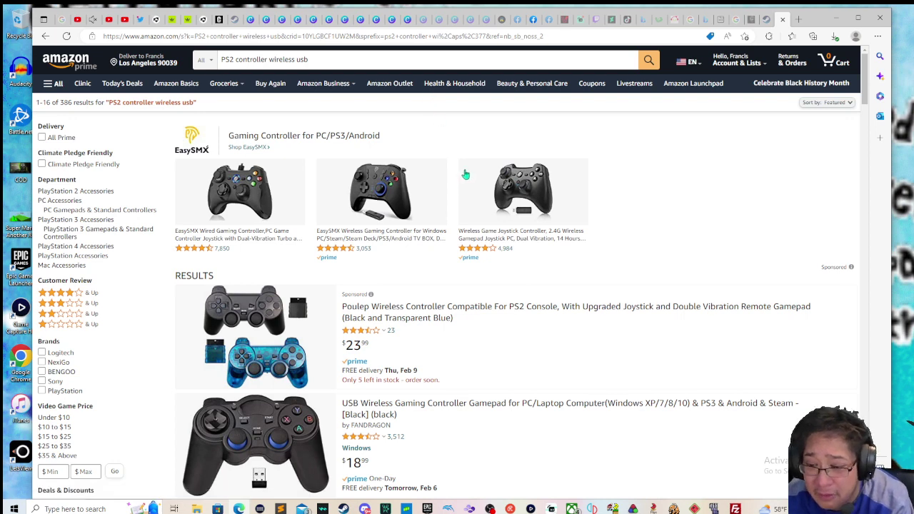
# Open the FANDRAGON USB wireless gaming controller listing and examine its USB receiver picture, description and frequently bought together items
pyautogui.scroll(-1, 465, 174)
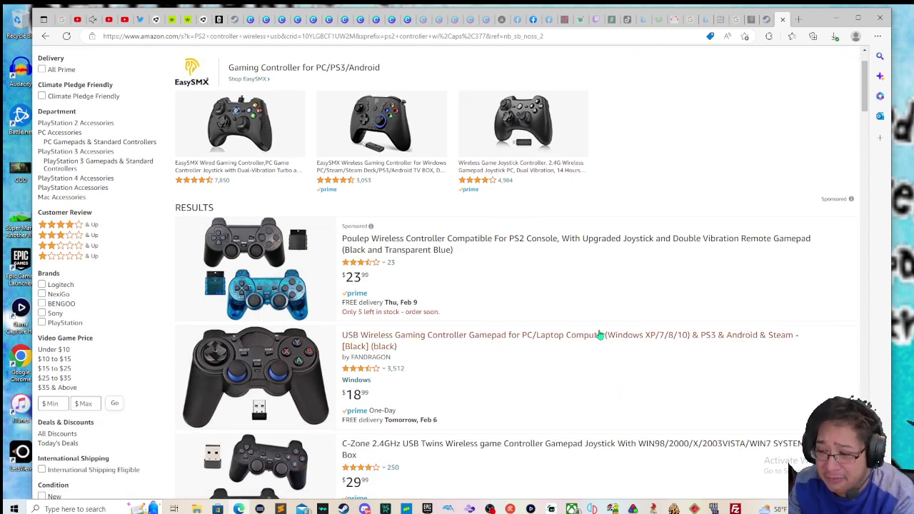
pyautogui.scroll(-1, 590, 335)
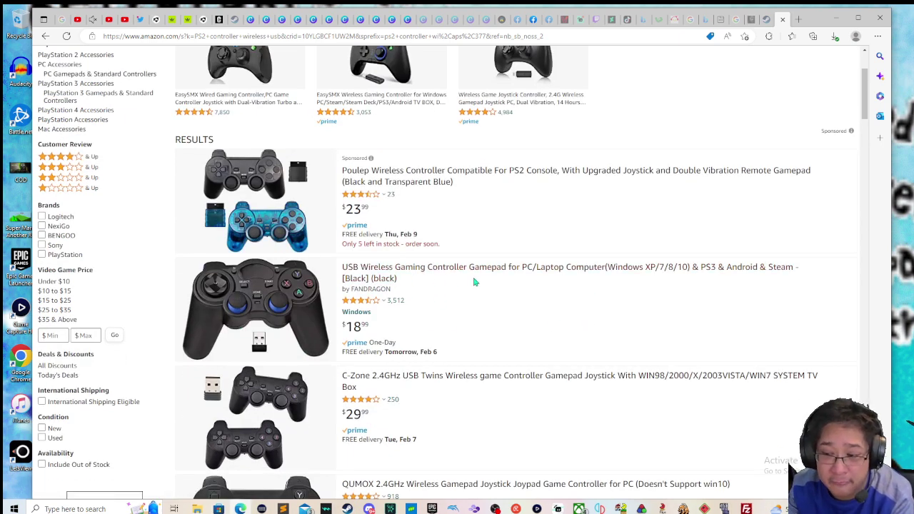
pyautogui.click(571, 275)
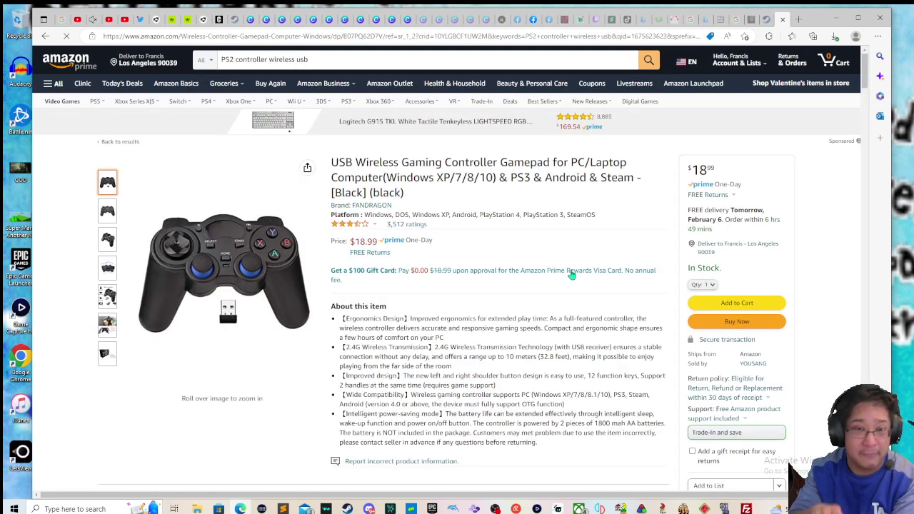
pyautogui.moveTo(270, 296)
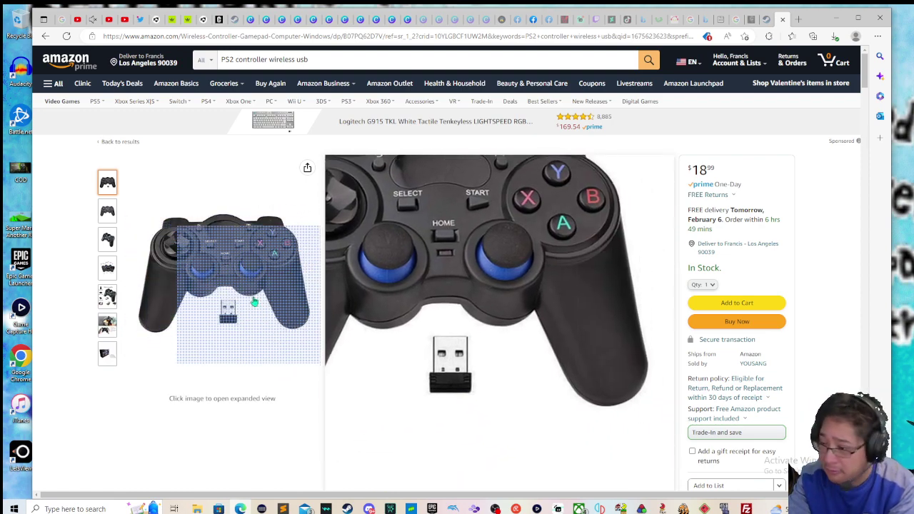
pyautogui.scroll(-3, 338, 303)
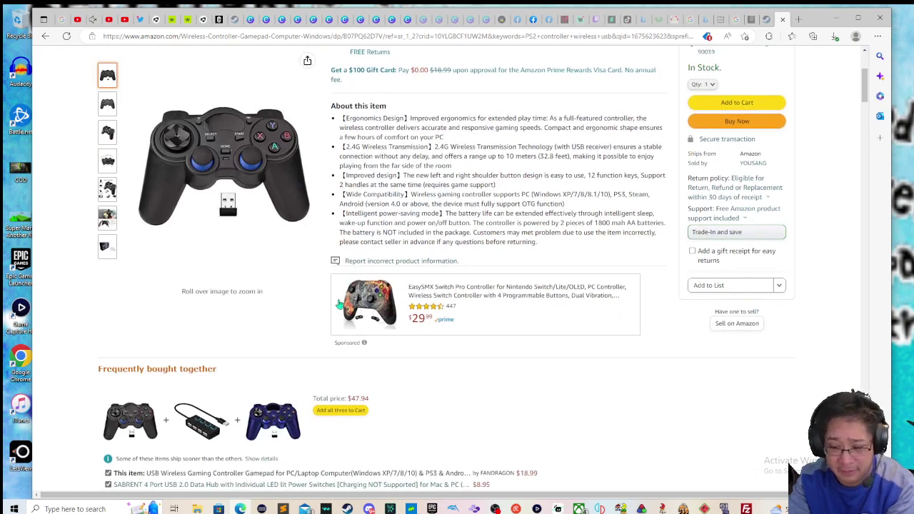
pyautogui.scroll(-1, 295, 337)
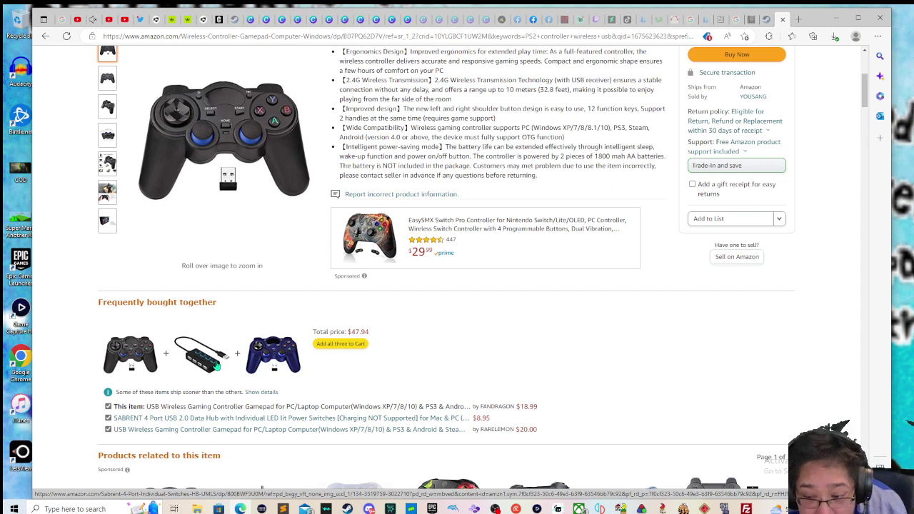
# Open the SABRENT 4 Port USB 2.0 hub listing and review its Fast Transmission picture and related products
pyautogui.click(217, 366)
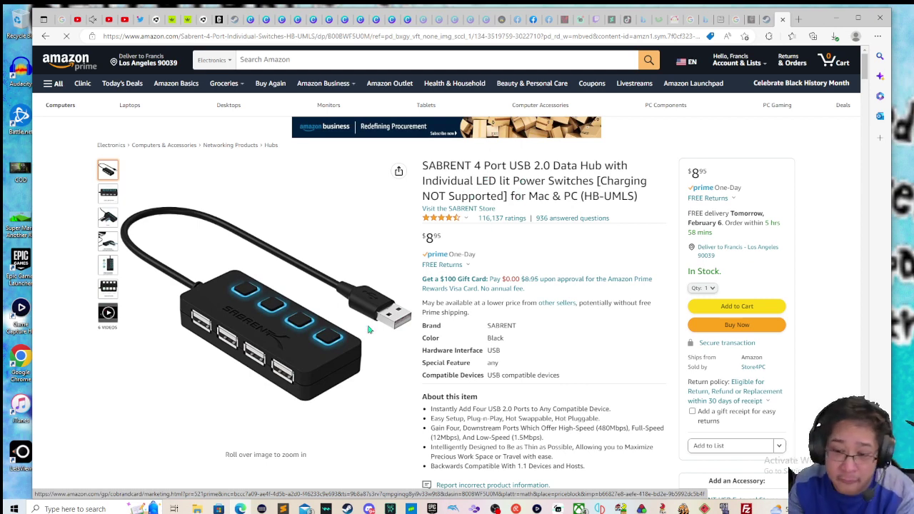
pyautogui.moveTo(107, 243)
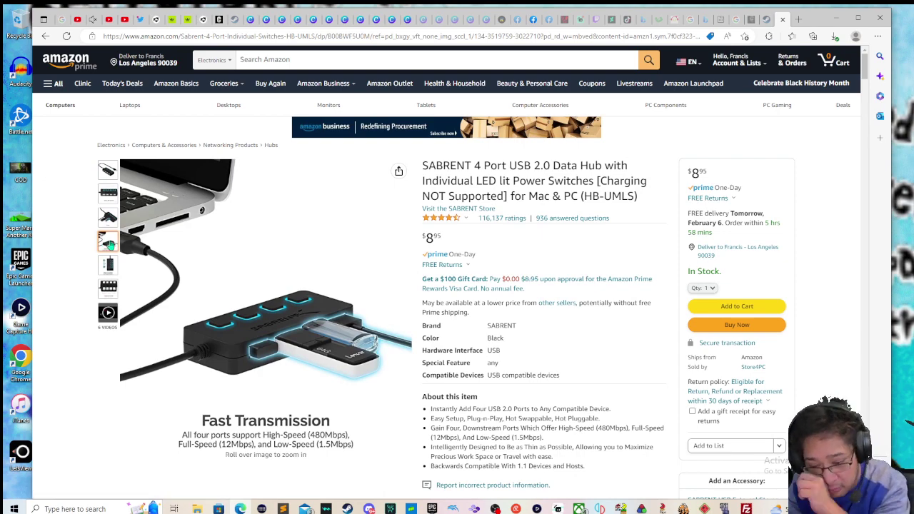
pyautogui.scroll(-5, 301, 267)
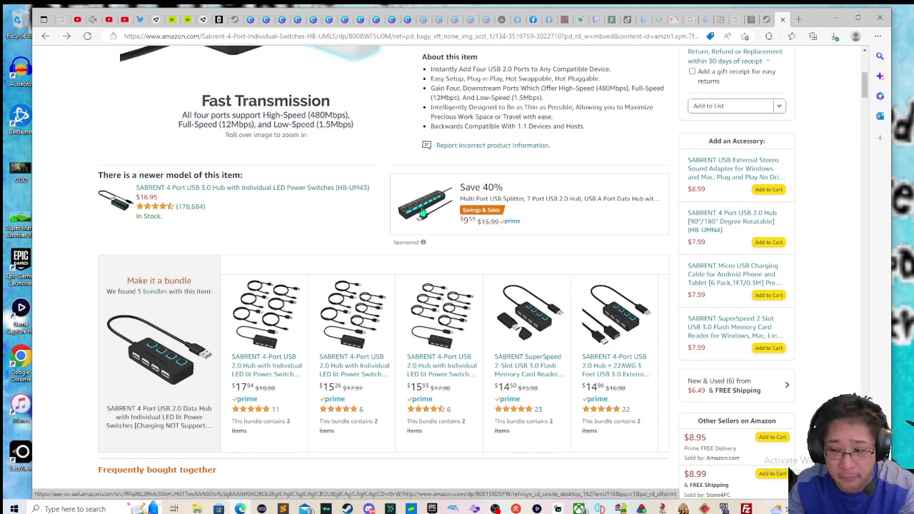
pyautogui.scroll(5, 382, 209)
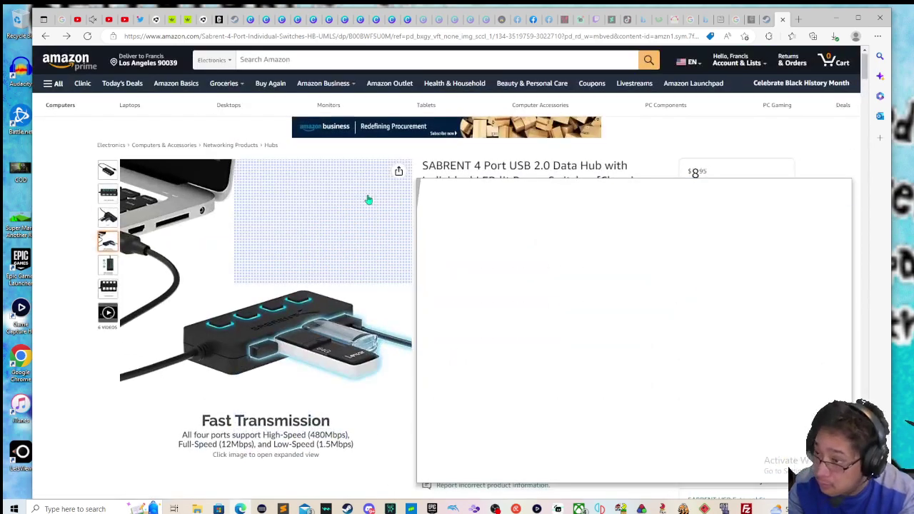
# Go back to the gamepad's product page, glance over its related items, and return to the controller search results
pyautogui.hotkey('alt', 'Left')
pyautogui.scroll(-2, 407, 214)
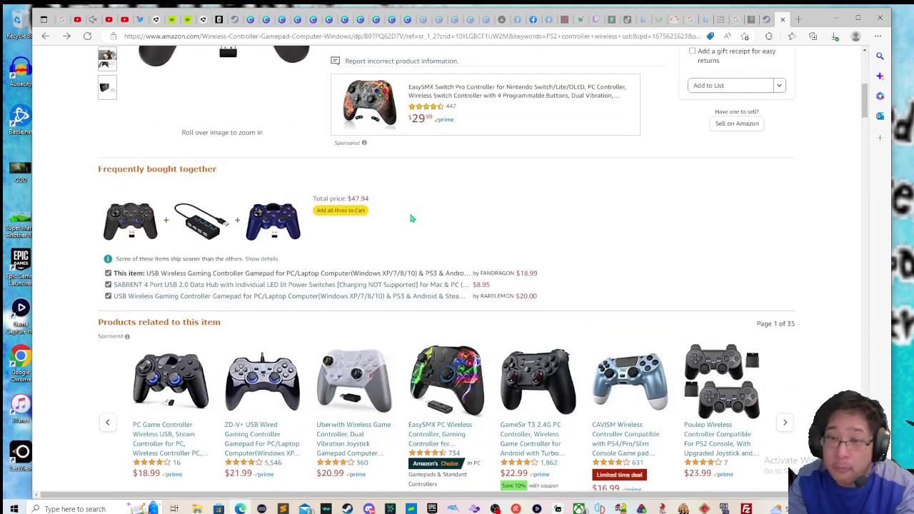
pyautogui.scroll(3, 407, 210)
pyautogui.hotkey('alt', 'Left')
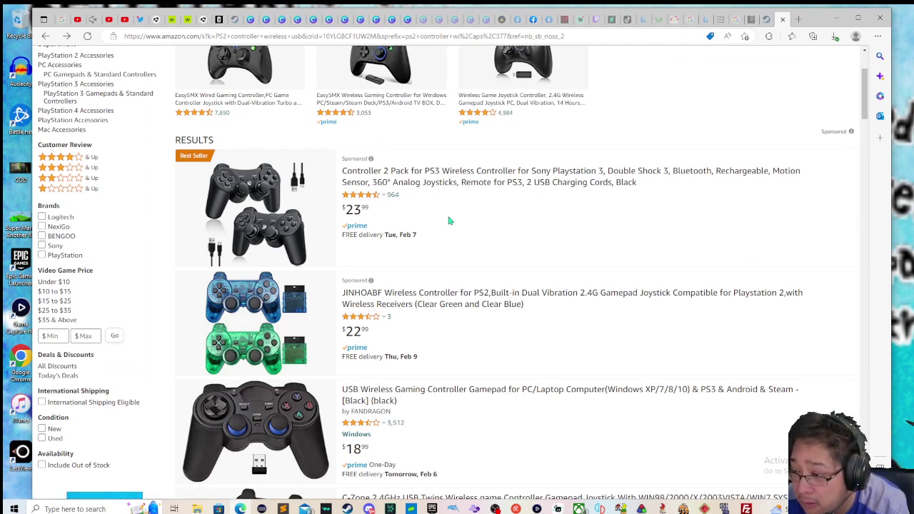
# Browse the wireless controller search results from the PS3 two-pack down to the QUMOX gamepad
pyautogui.click(568, 294)
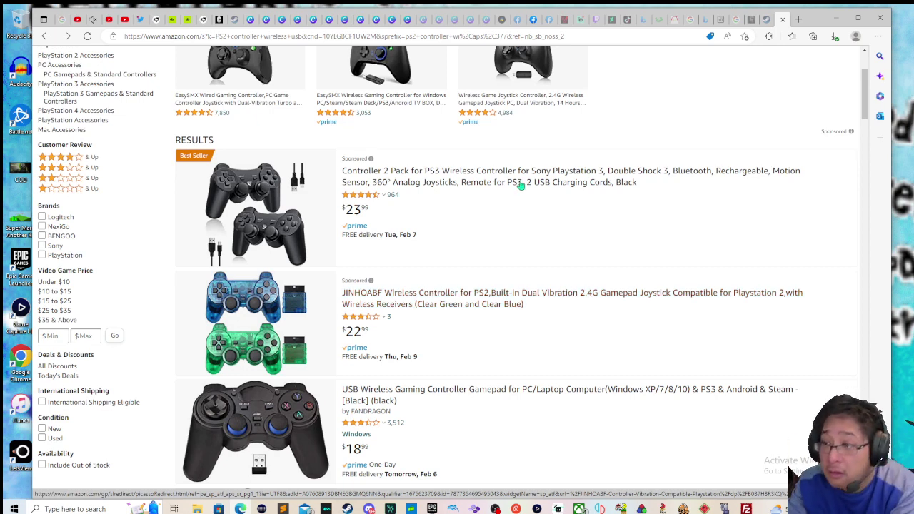
pyautogui.scroll(-1, 505, 206)
pyautogui.scroll(1, 505, 206)
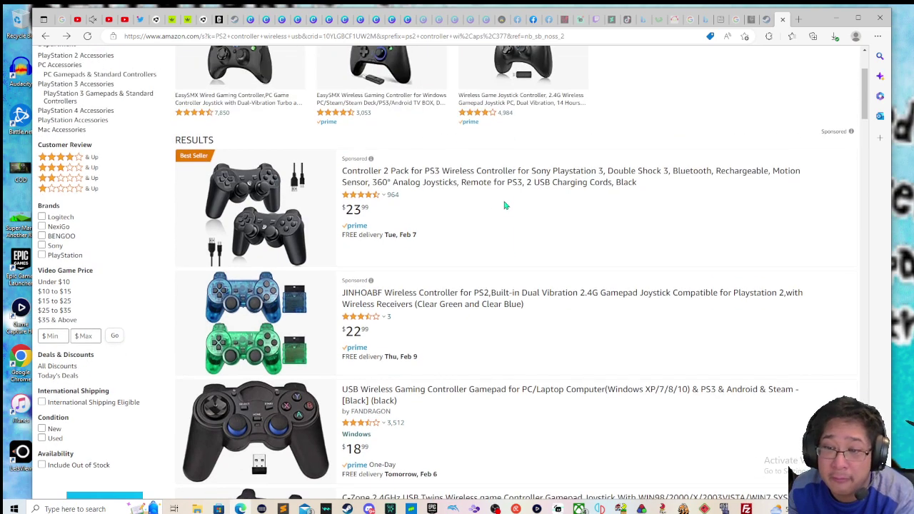
pyautogui.scroll(-2, 471, 203)
pyautogui.scroll(-5, 470, 204)
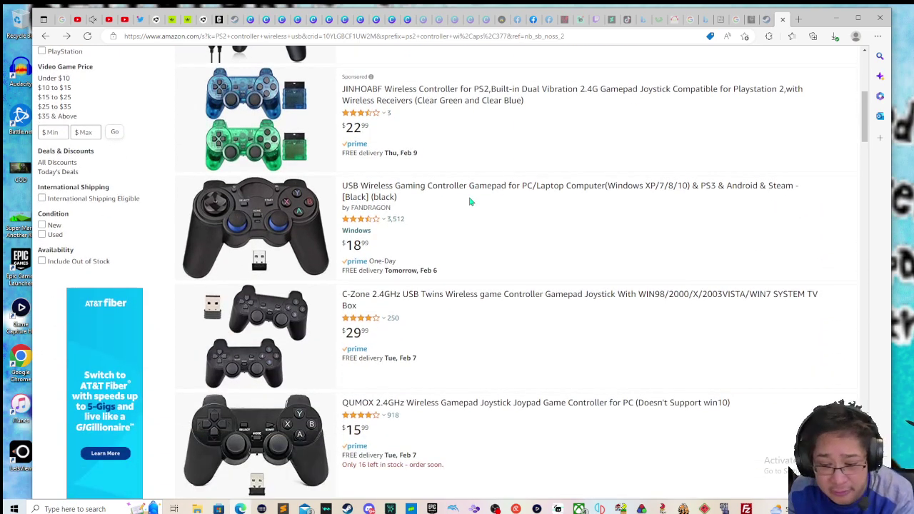
# Browse the controller search results from the QUMOX gamepad down to the BLUE LAKE and Poulep PS2 wireless controllers
pyautogui.scroll(-4, 467, 205)
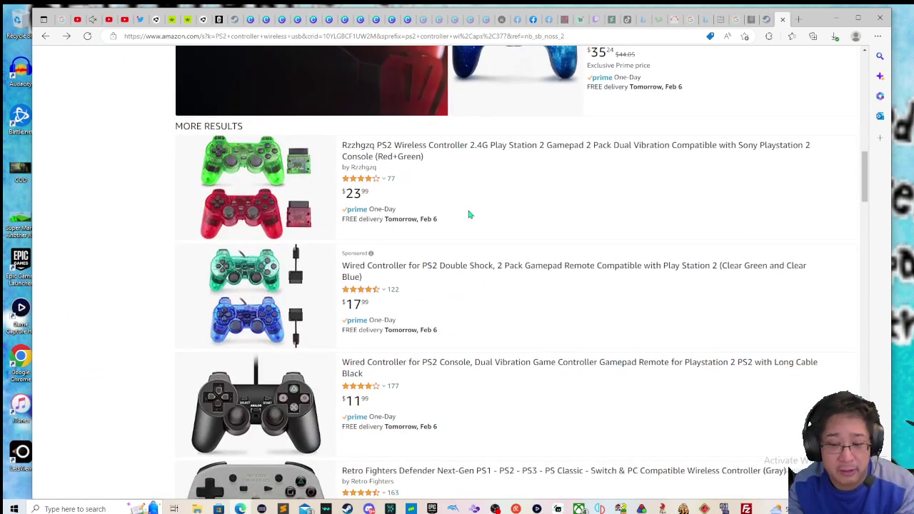
pyautogui.scroll(-2, 470, 213)
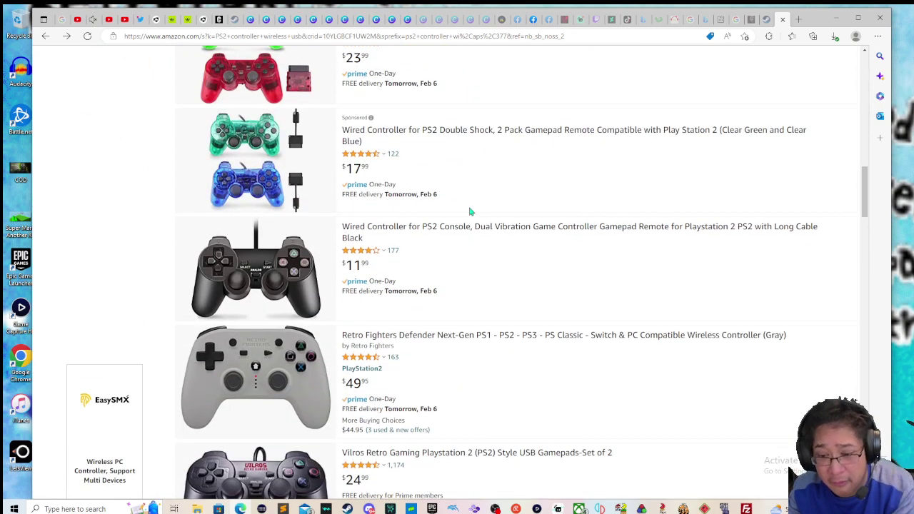
pyautogui.scroll(-2, 470, 211)
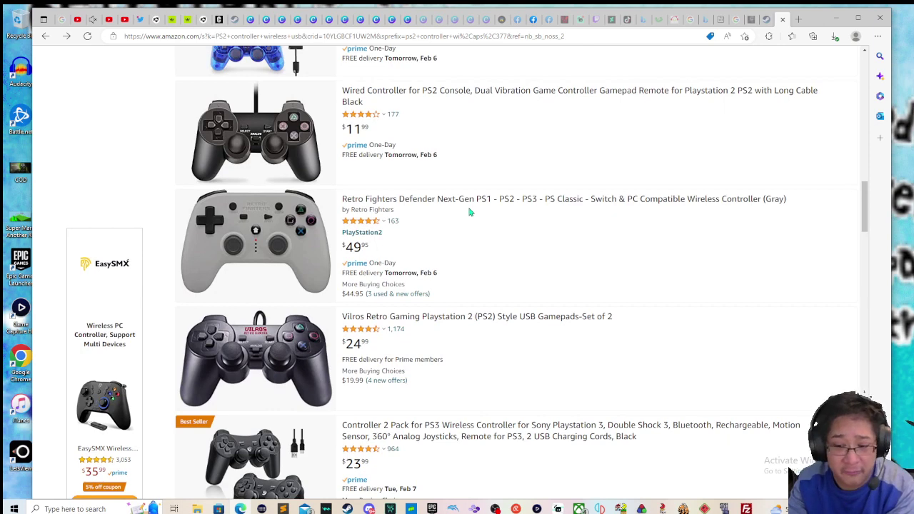
pyautogui.scroll(-3, 469, 214)
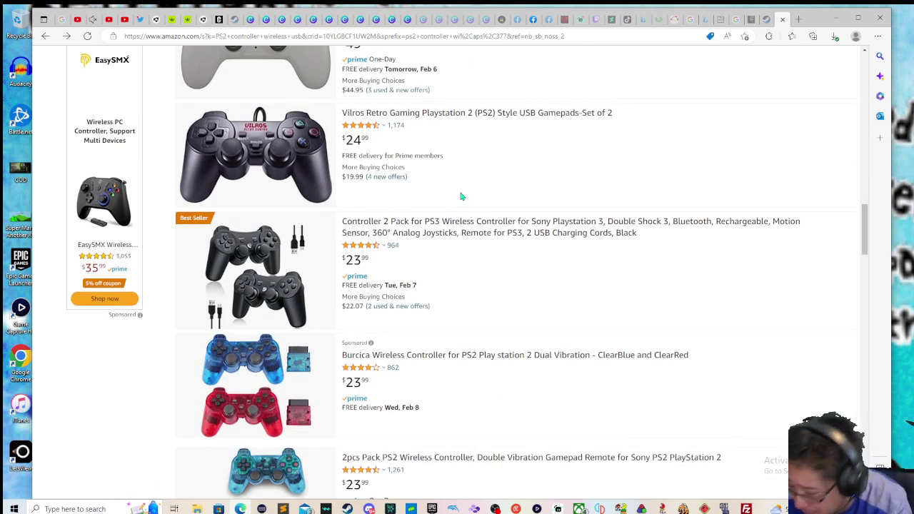
pyautogui.scroll(-7, 471, 207)
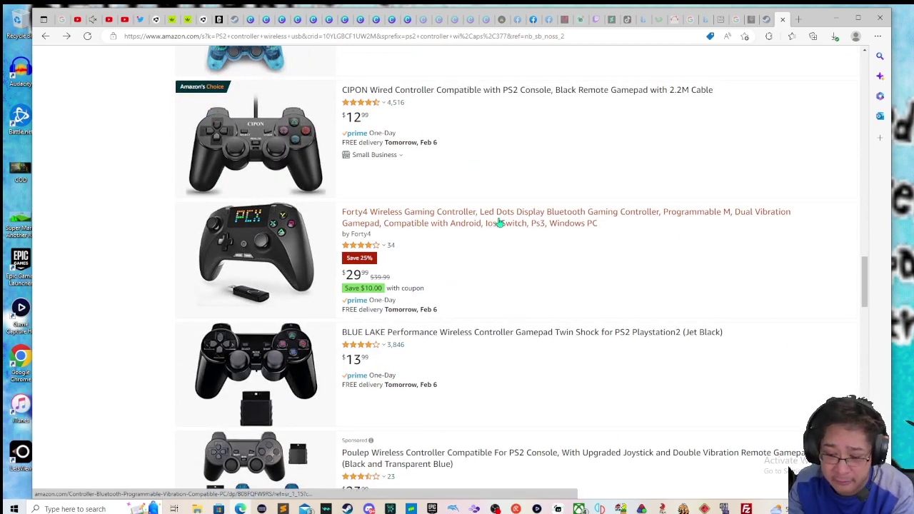
pyautogui.scroll(-2, 496, 222)
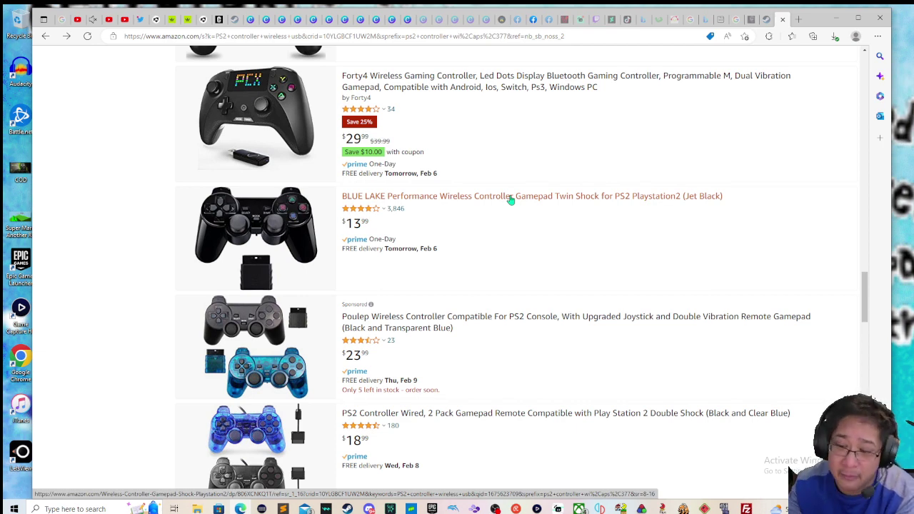
# Return to the FANDRAGON USB wireless gaming controller in the results, open its listing, and review its description and frequently bought together items
pyautogui.scroll(5, 507, 214)
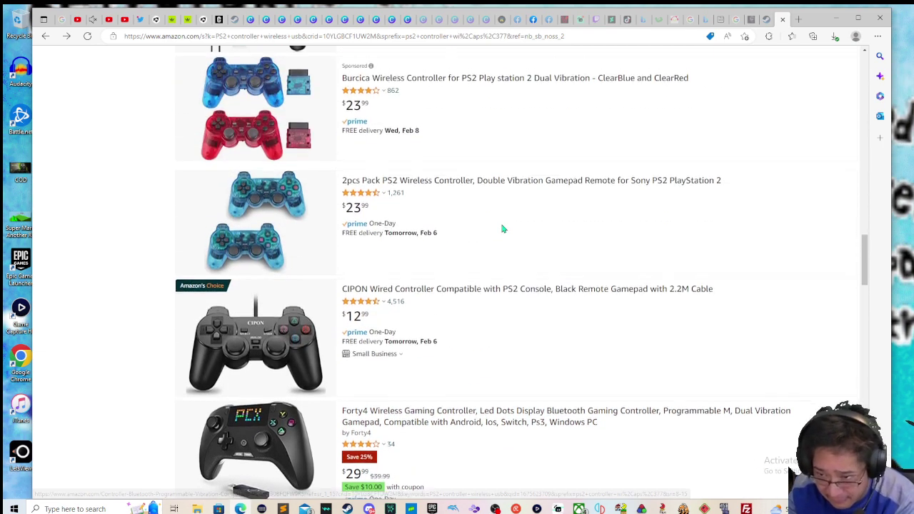
pyautogui.scroll(5, 500, 230)
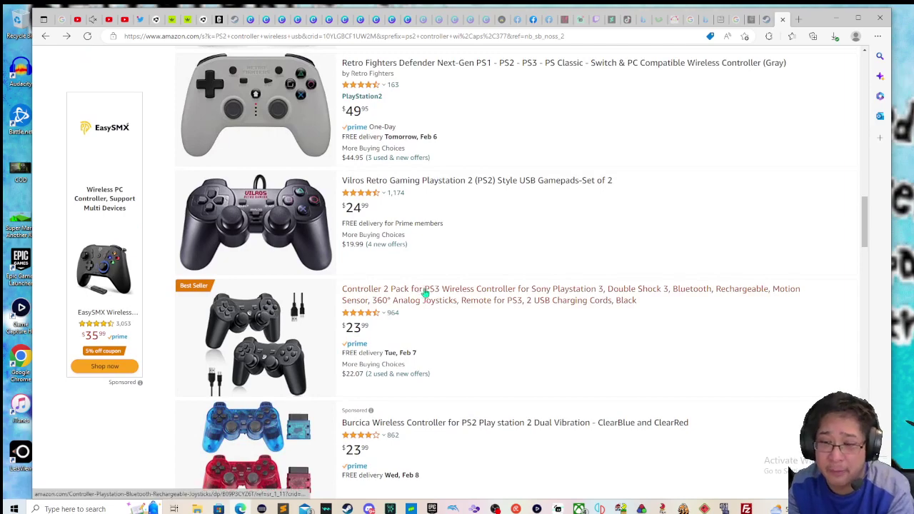
pyautogui.scroll(15, 425, 292)
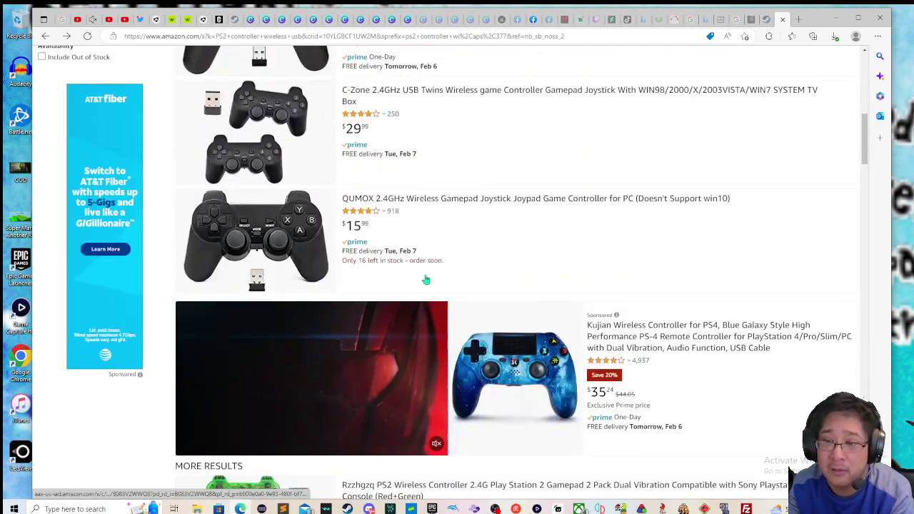
pyautogui.scroll(6, 425, 280)
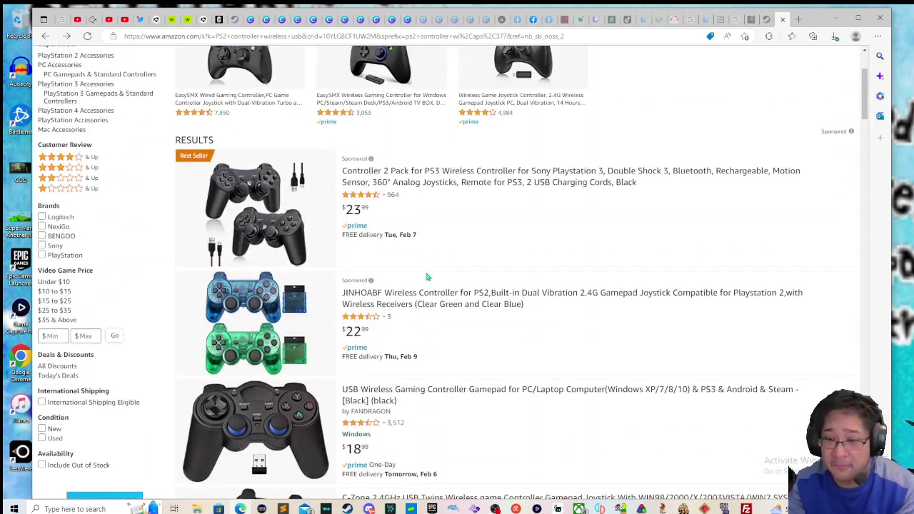
pyautogui.scroll(-1, 377, 298)
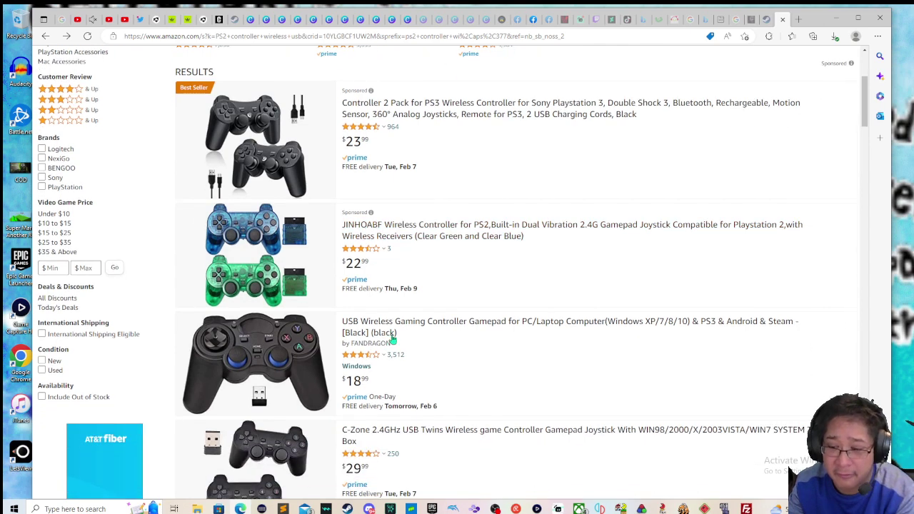
pyautogui.click(392, 334)
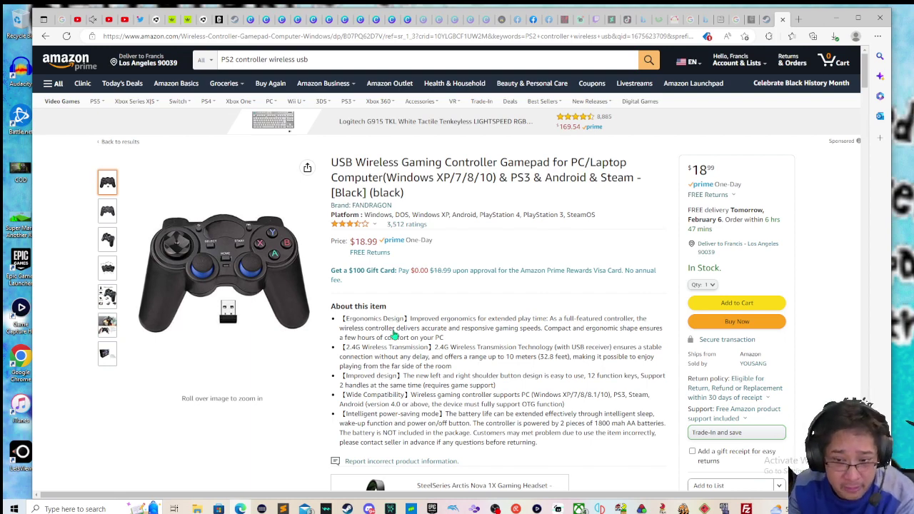
pyautogui.scroll(-6, 392, 334)
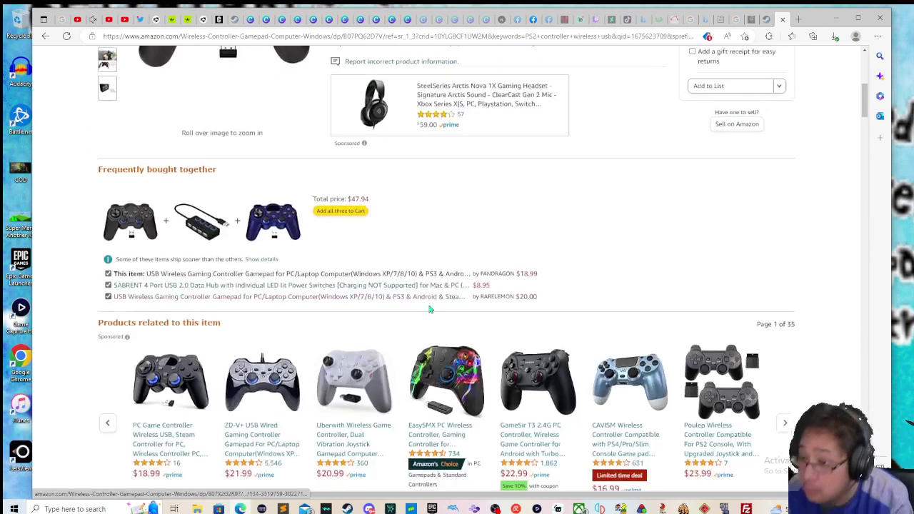
pyautogui.scroll(3, 440, 315)
pyautogui.scroll(2, 441, 315)
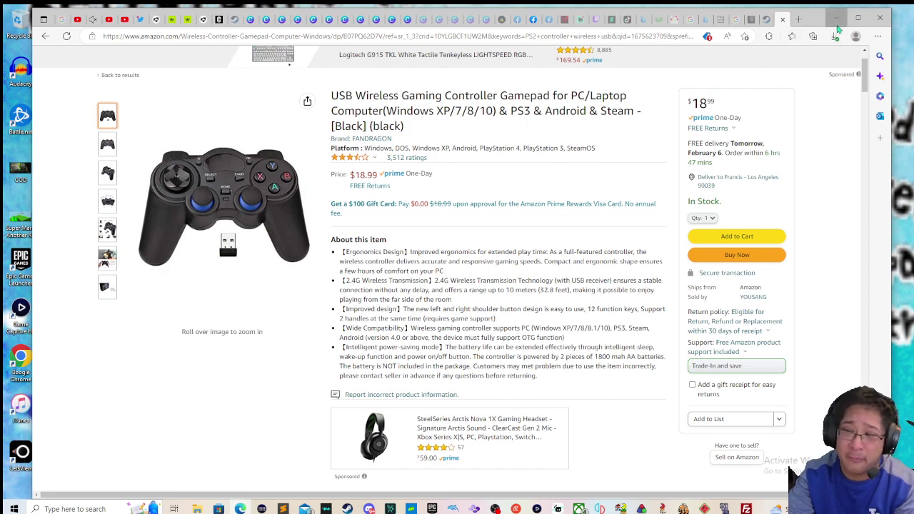
# Minimize the browser to return to Dolphin, and close the Wii Remote 1 mapping and Controller Settings windows
pyautogui.click(835, 18)
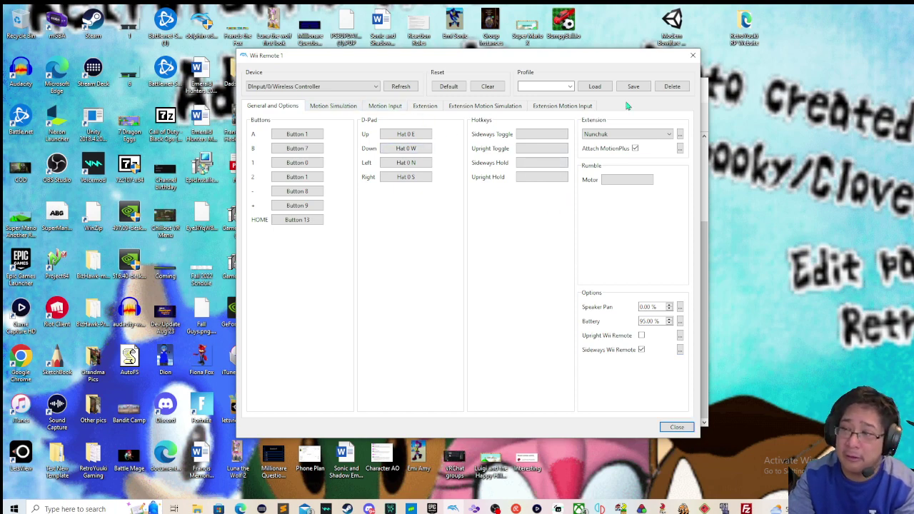
pyautogui.click(691, 55)
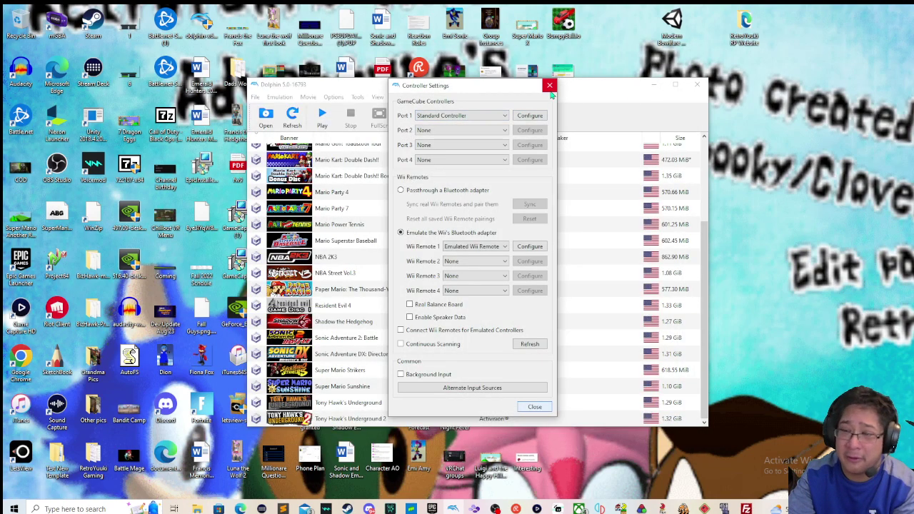
pyautogui.click(549, 85)
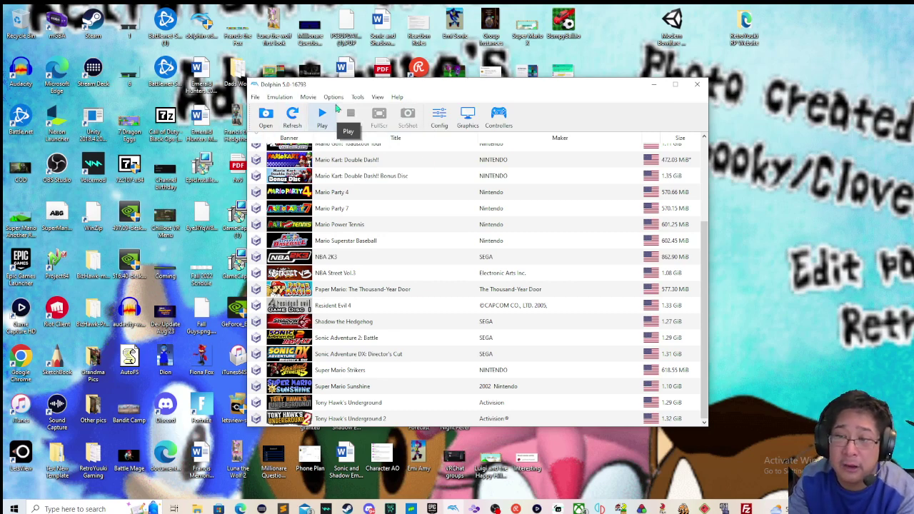
pyautogui.click(334, 97)
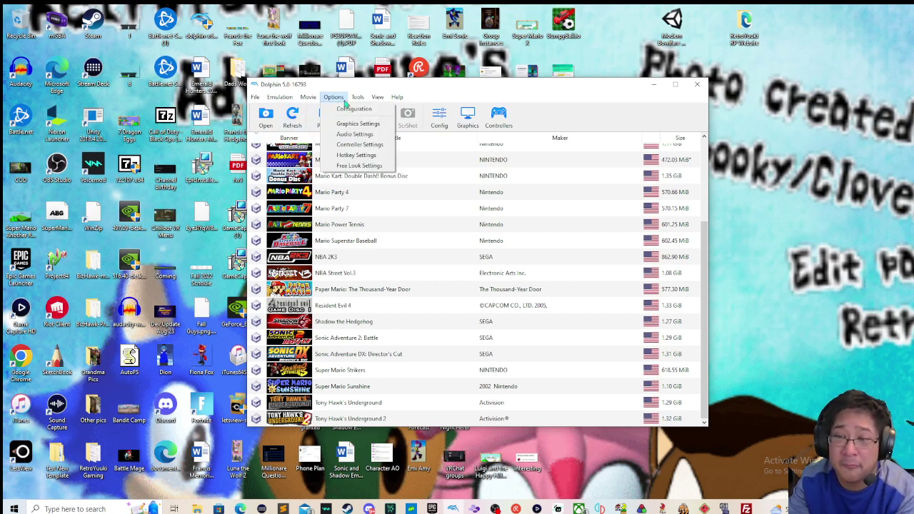
pyautogui.moveTo(357, 100)
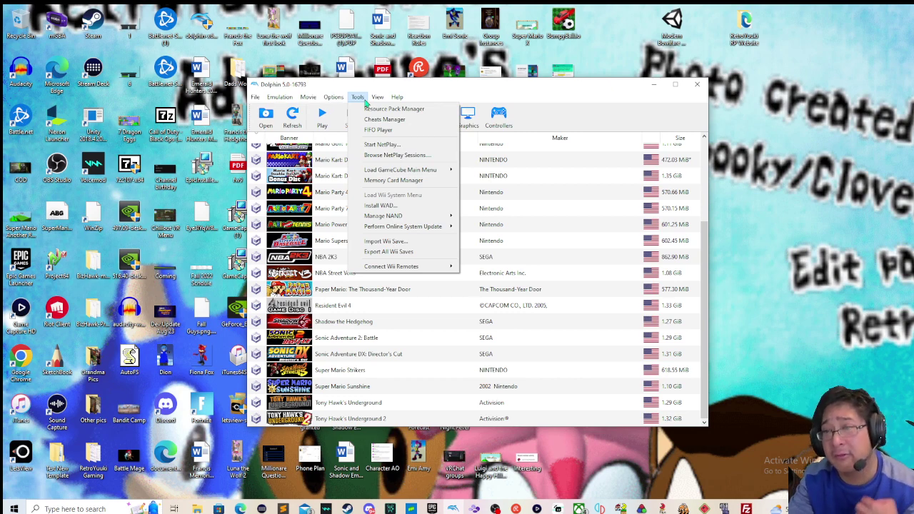